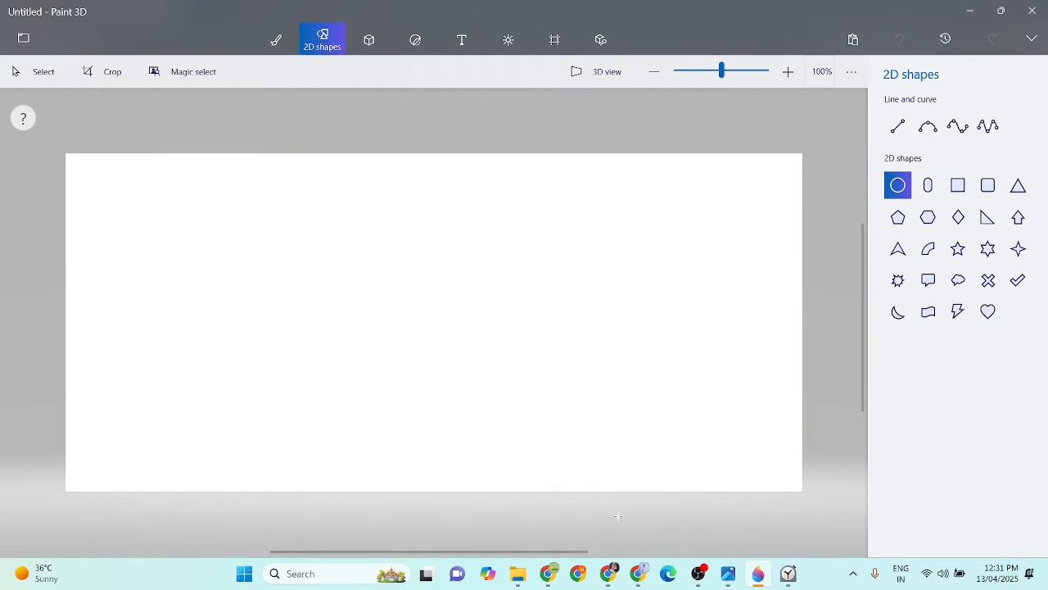
Add the 2D text title "LOCAL AREA NETWORK" at size 24 in the canvas's upper-left corner
{"action": "left_click", "coordinate": [465, 37]}
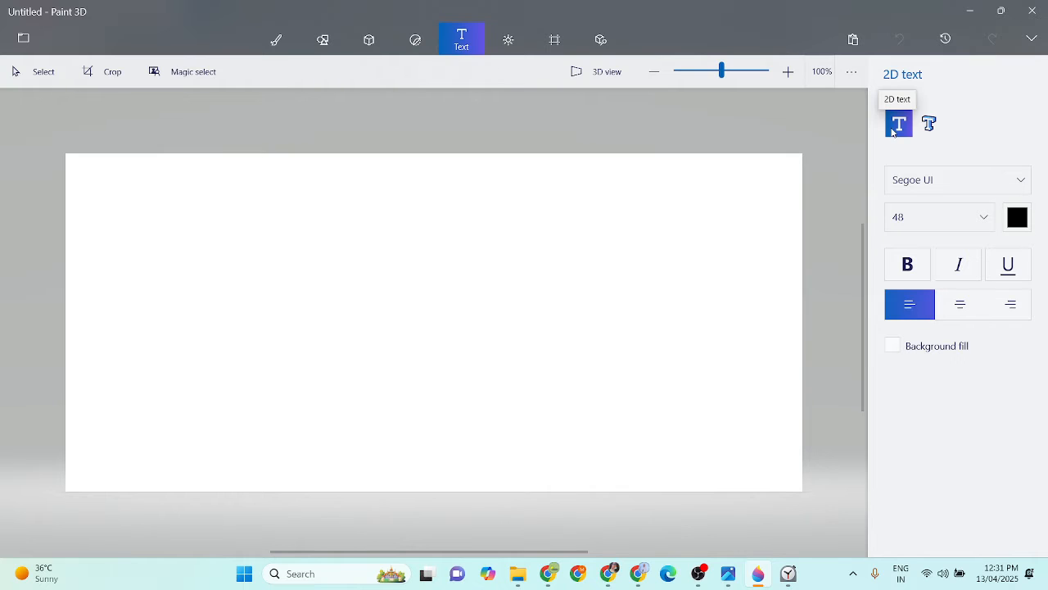
{"action": "left_click", "coordinate": [82, 168]}
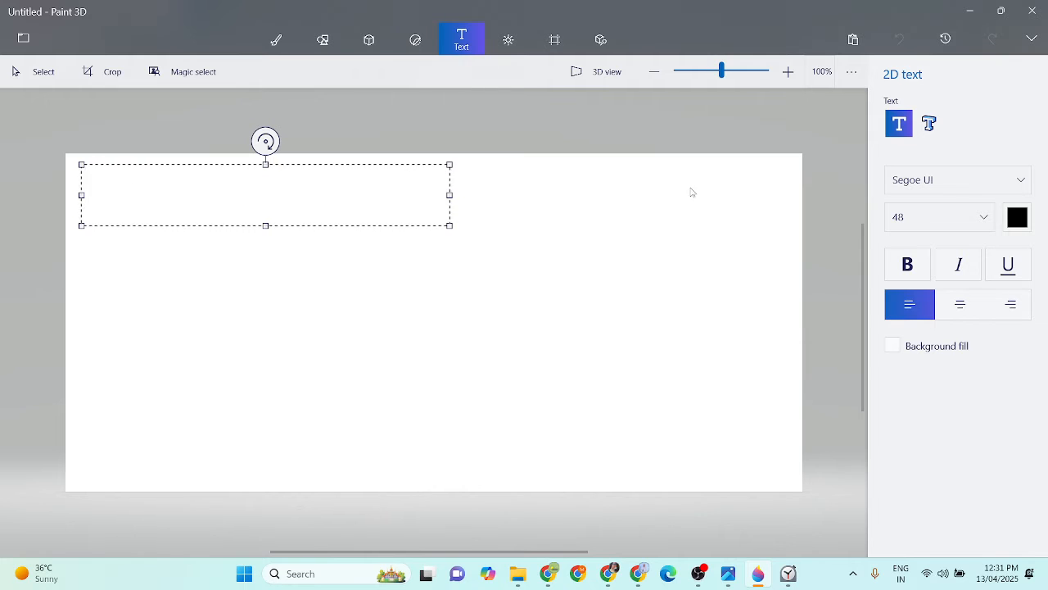
{"action": "left_click", "coordinate": [928, 217]}
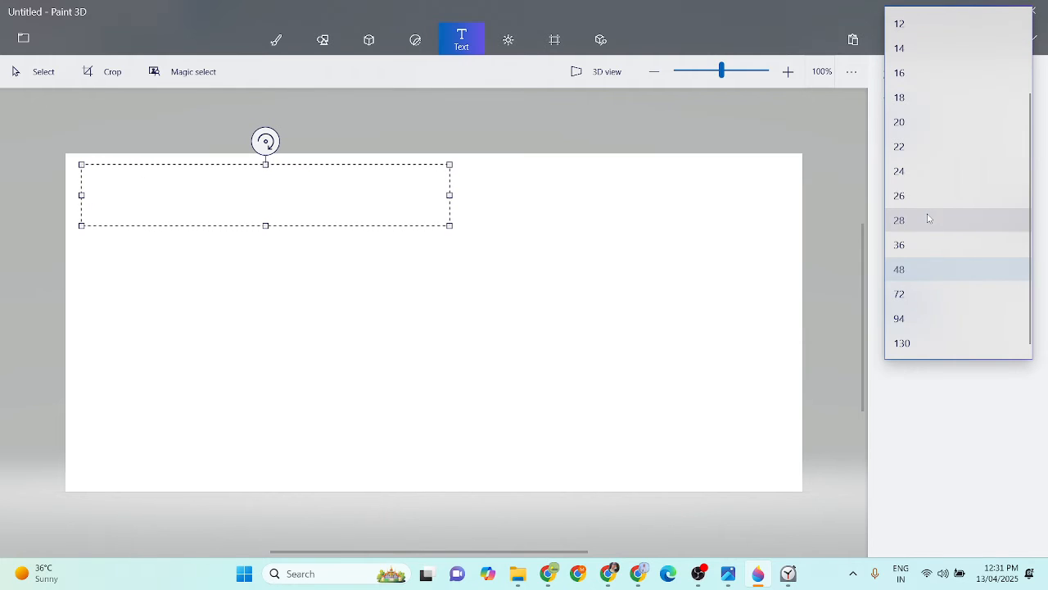
{"action": "left_click", "coordinate": [917, 172]}
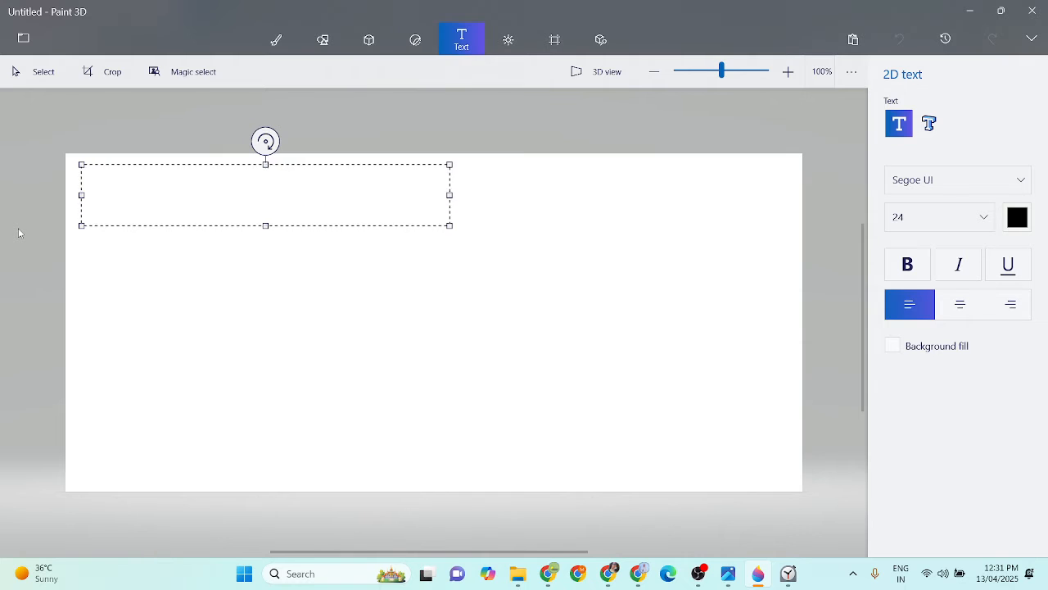
{"action": "type", "text": "LOCAL A"}
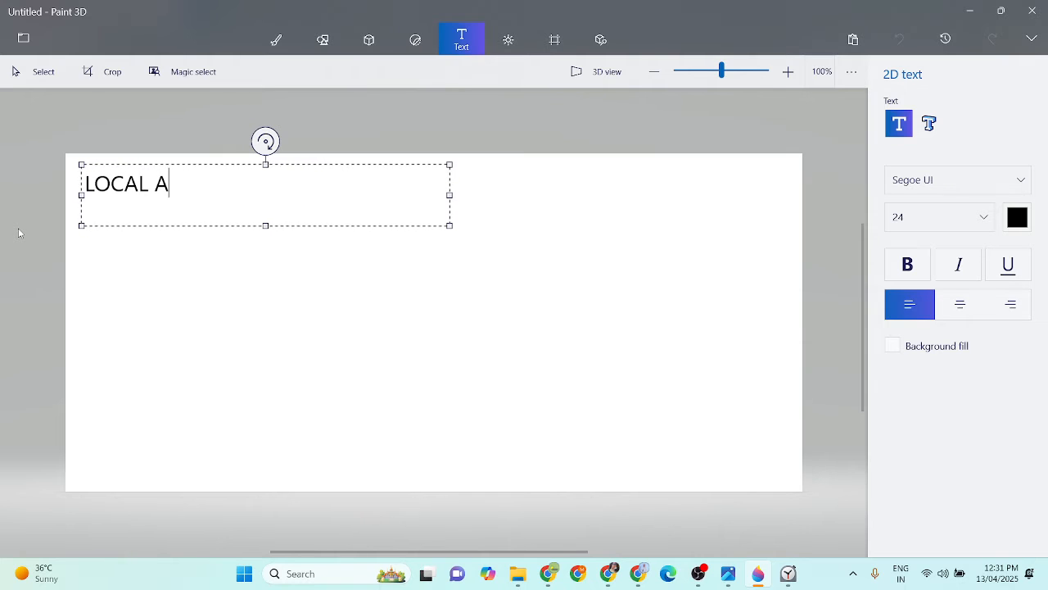
{"action": "type", "text": "REA N"}
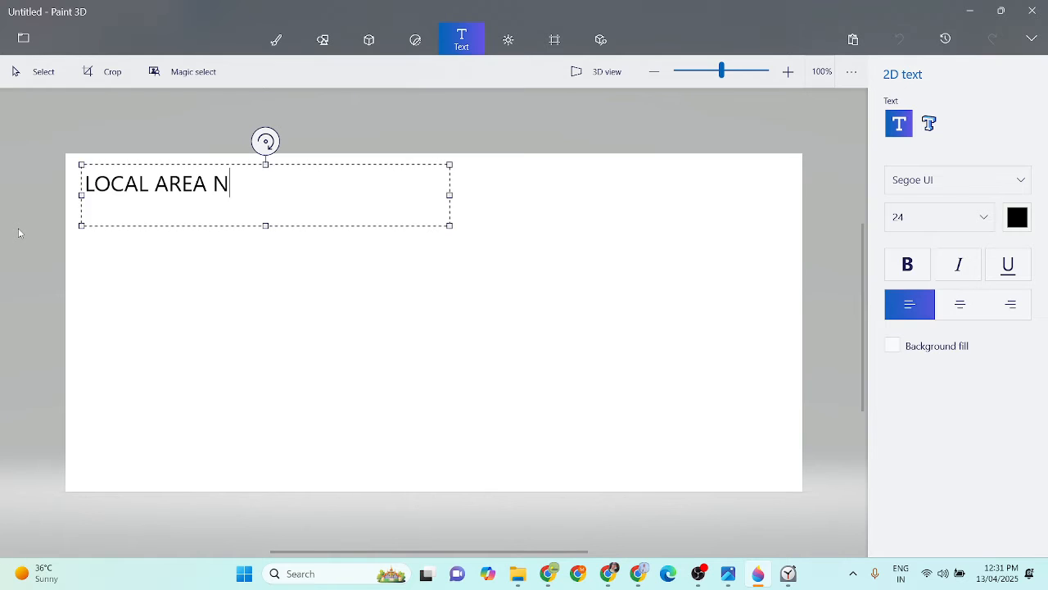
{"action": "type", "text": "ETWOR"}
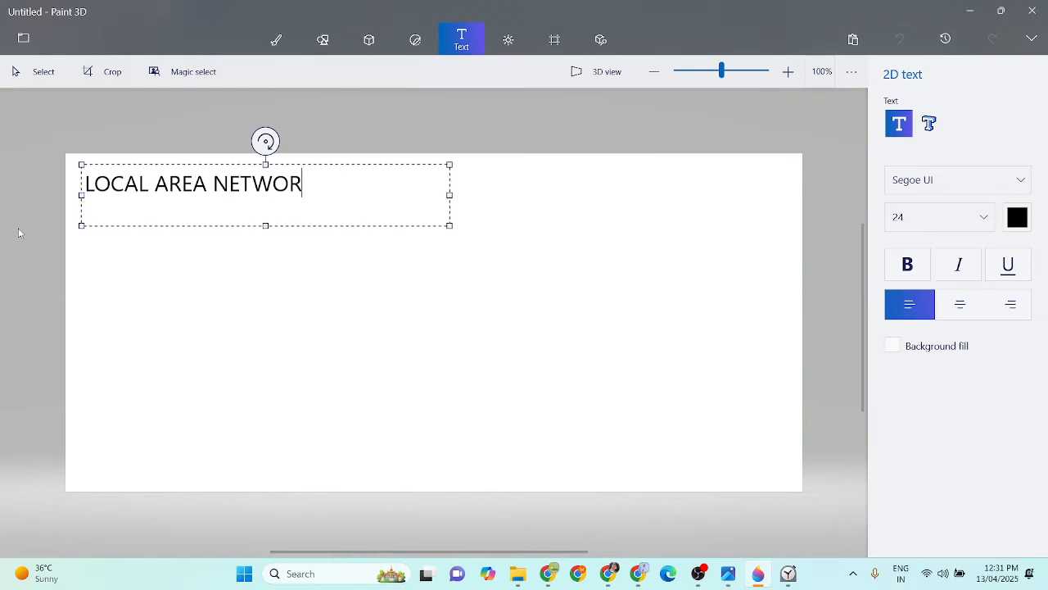
{"action": "type", "text": "K"}
{"action": "left_click", "coordinate": [325, 270]}
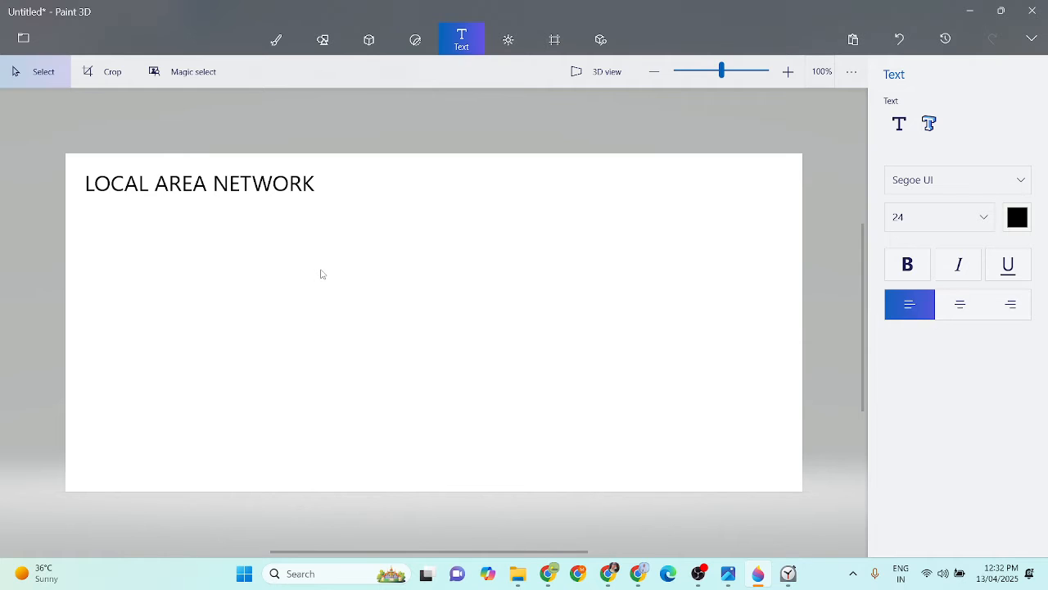
Search the 3D library for "COMPUTER" and insert the Desktop Computer model
{"action": "left_click", "coordinate": [606, 41]}
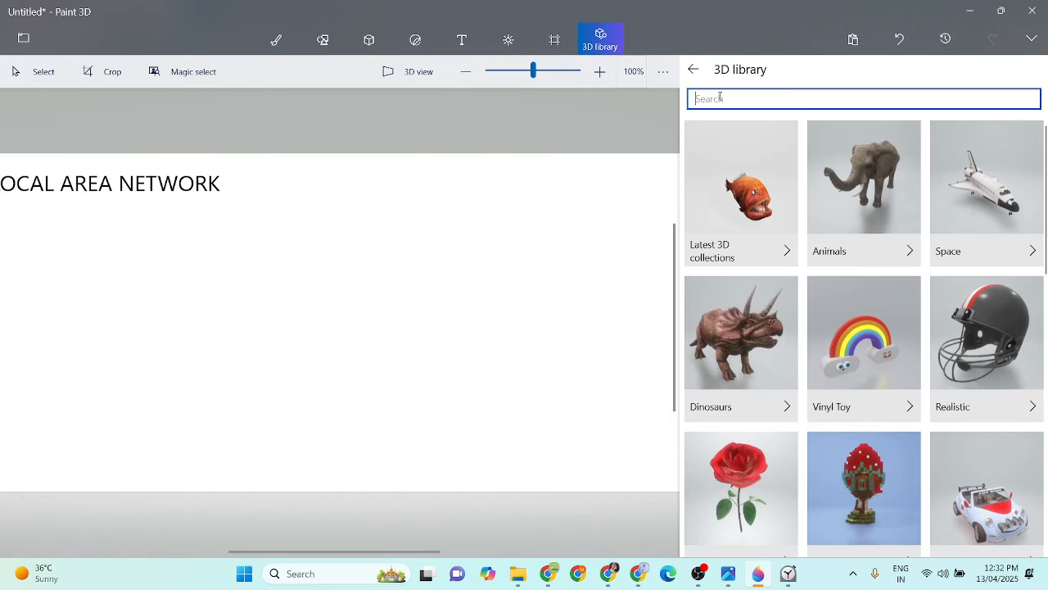
{"action": "type", "text": "co"}
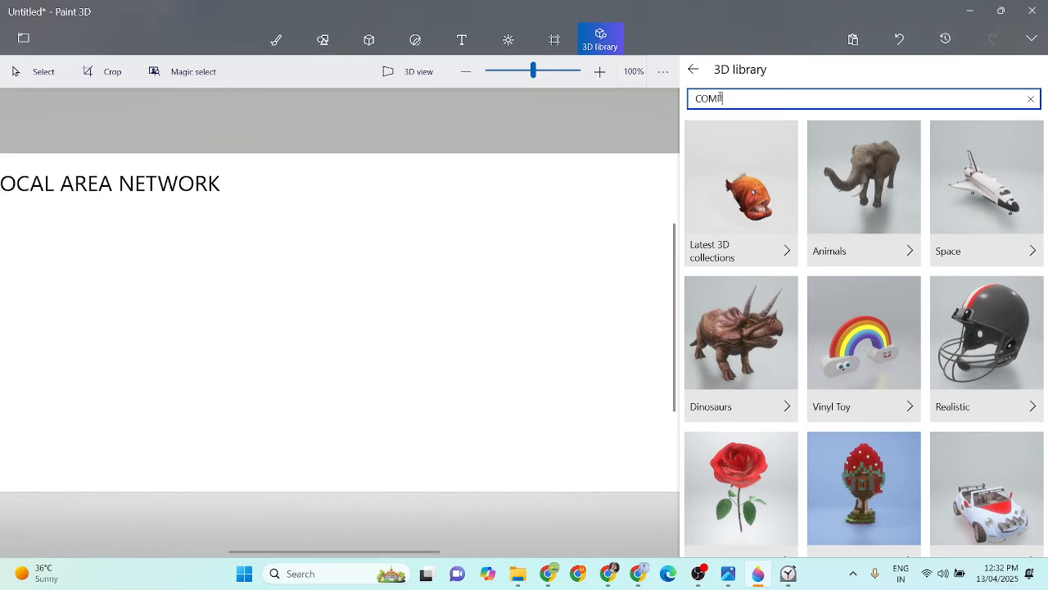
{"action": "key", "text": "Return"}
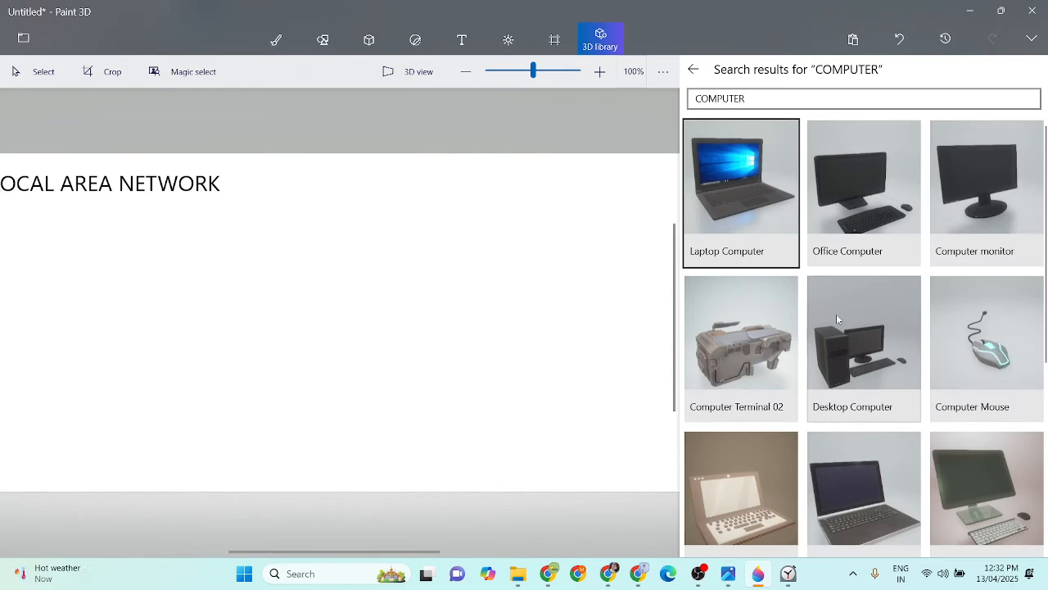
{"action": "left_click", "coordinate": [875, 354]}
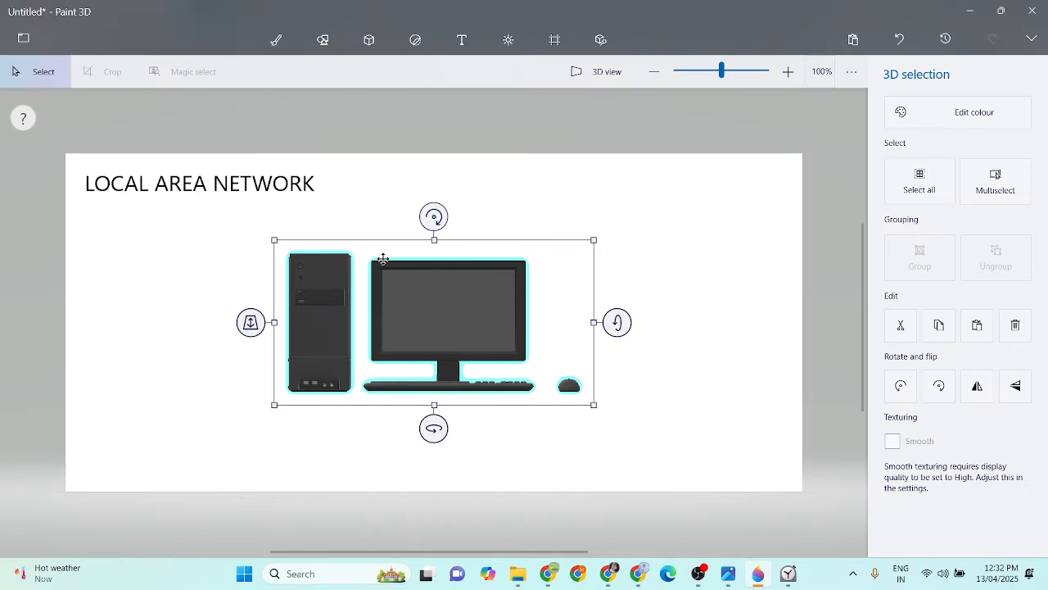
Shrink the desktop computer to about two thirds of its size and place it in the canvas's upper middle
{"action": "left_click_drag", "start_coordinate": [594, 407], "coordinate": [496, 372]}
{"action": "left_click_drag", "start_coordinate": [482, 313], "coordinate": [521, 295]}
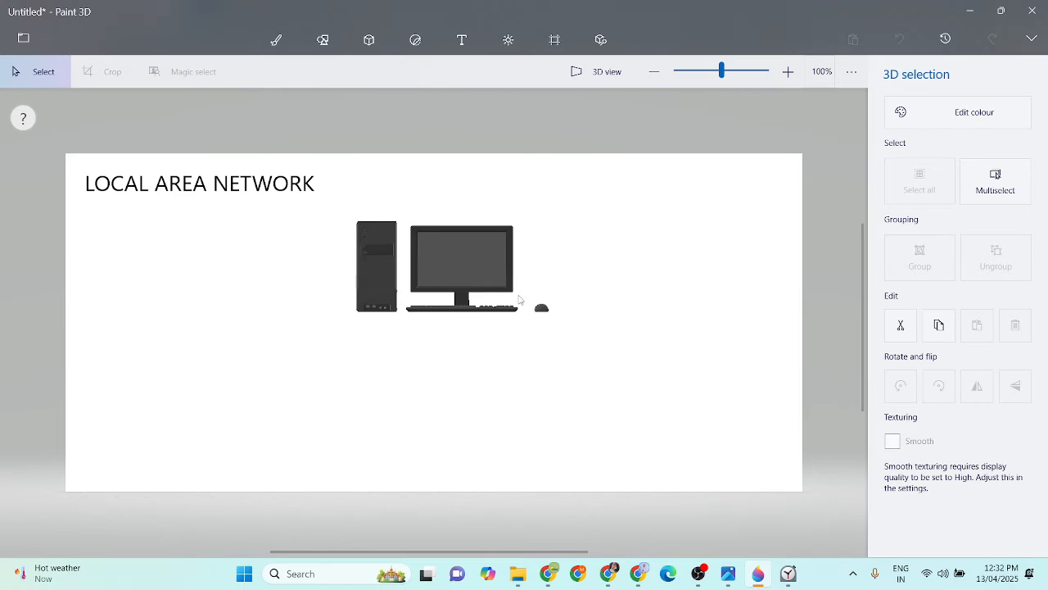
{"action": "left_click", "coordinate": [459, 256]}
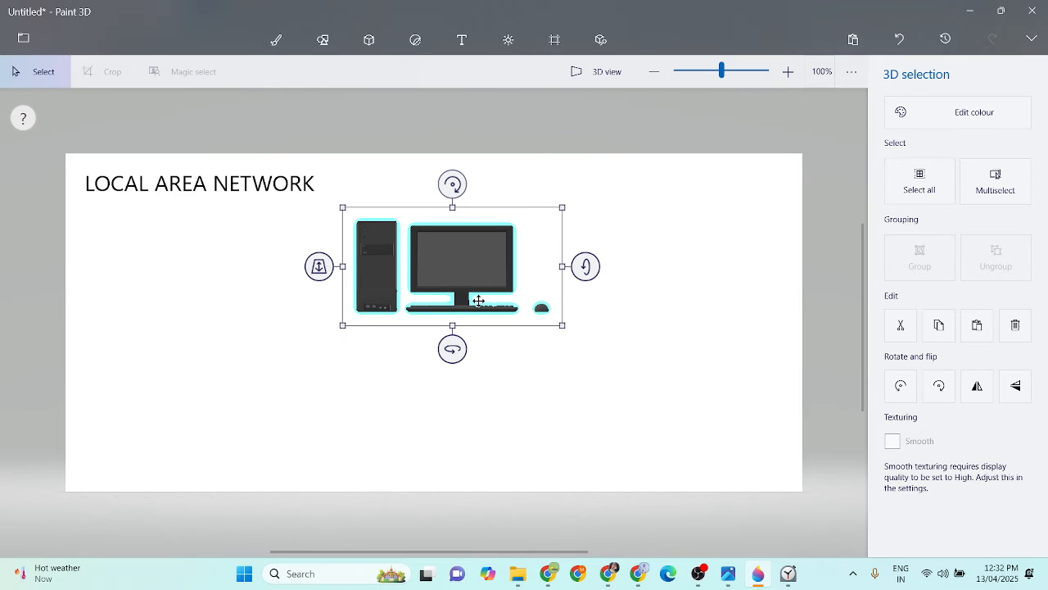
Add the 2D text label "SERVER" at size 24 and center it just below the computer
{"action": "left_click", "coordinate": [478, 46]}
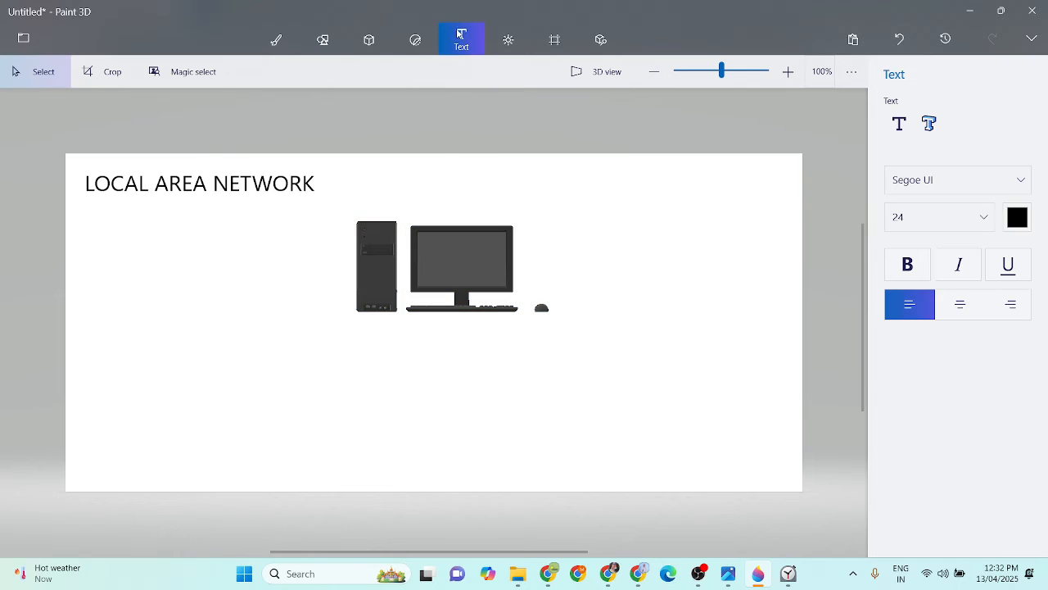
{"action": "left_click", "coordinate": [899, 123]}
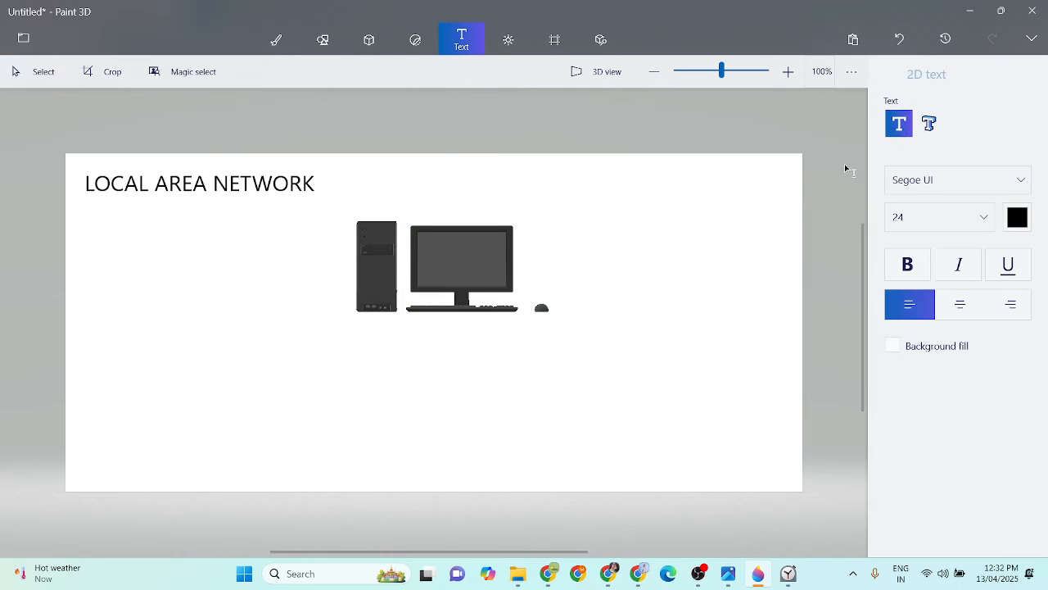
{"action": "left_click", "coordinate": [390, 343]}
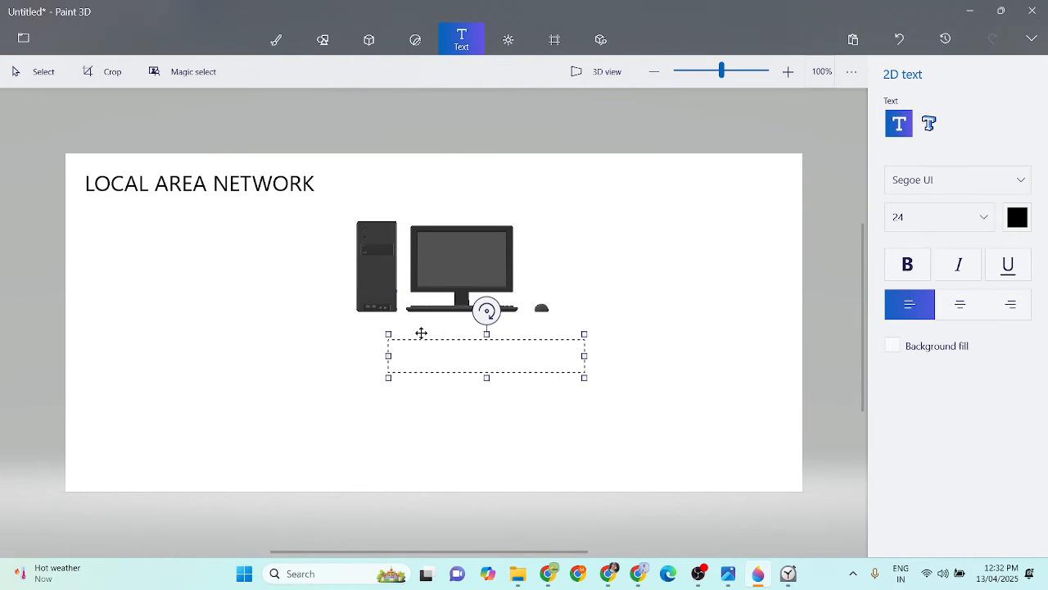
{"action": "type", "text": "SERVER"}
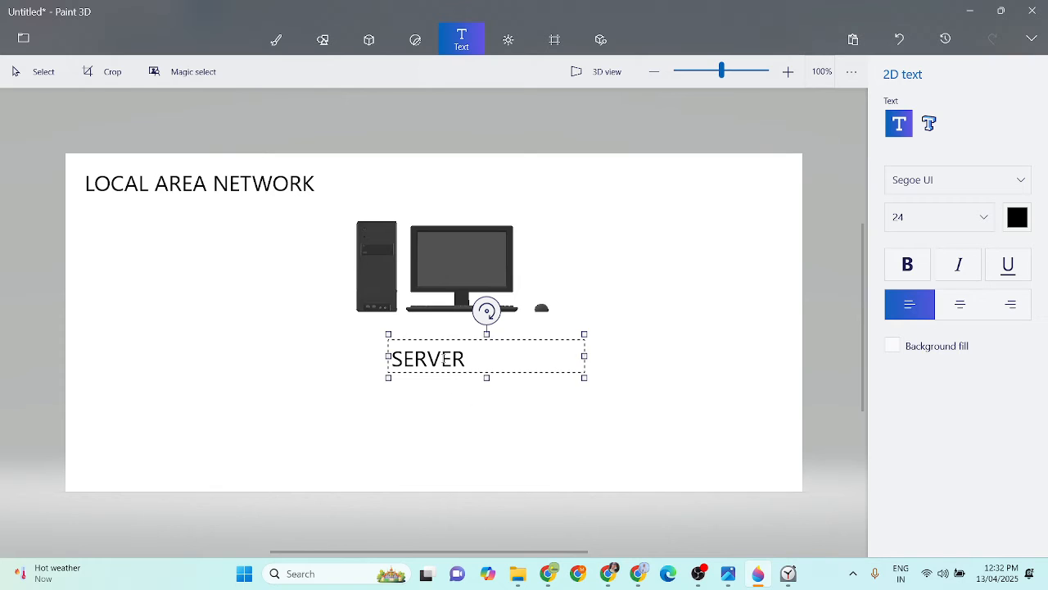
{"action": "left_click_drag", "start_coordinate": [437, 344], "coordinate": [464, 316]}
{"action": "left_click", "coordinate": [504, 397]}
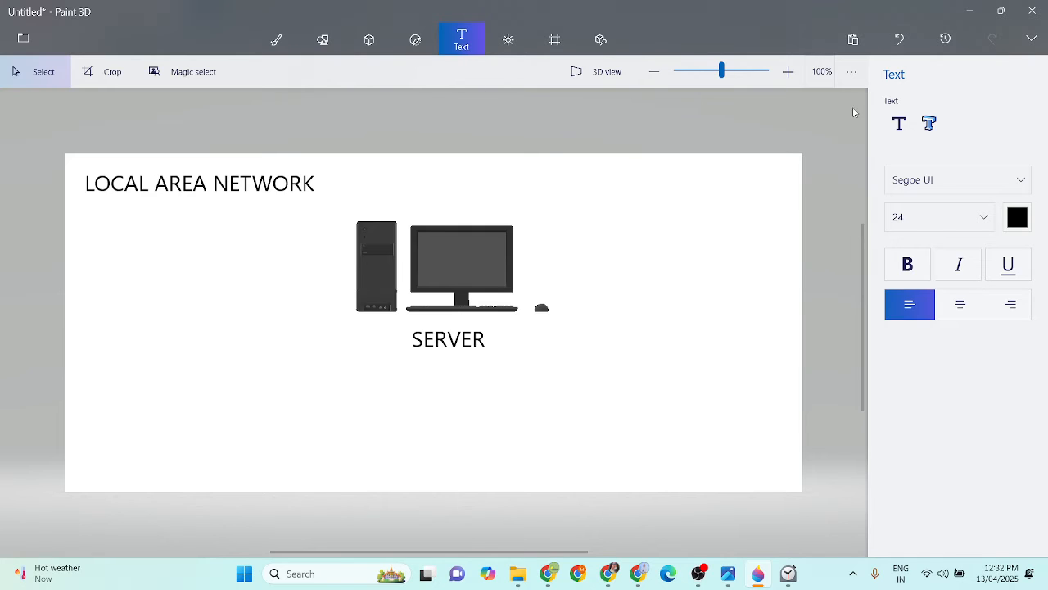
Draw three straight black 10 px lines fanning out from the computer's right side: one sloping up, one level, one sloping down
{"action": "left_click", "coordinate": [899, 124]}
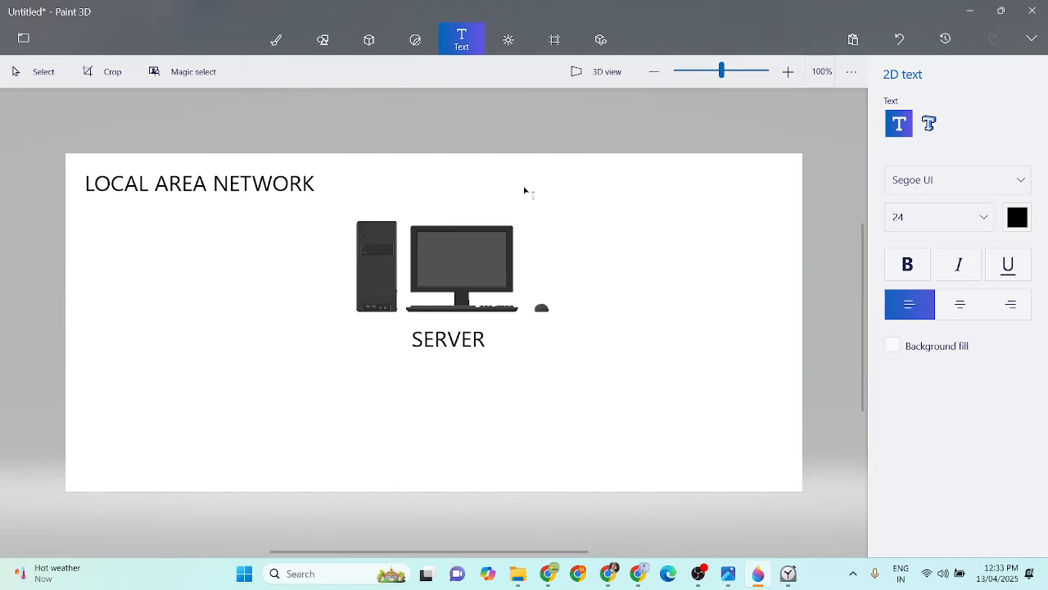
{"action": "left_click", "coordinate": [324, 39]}
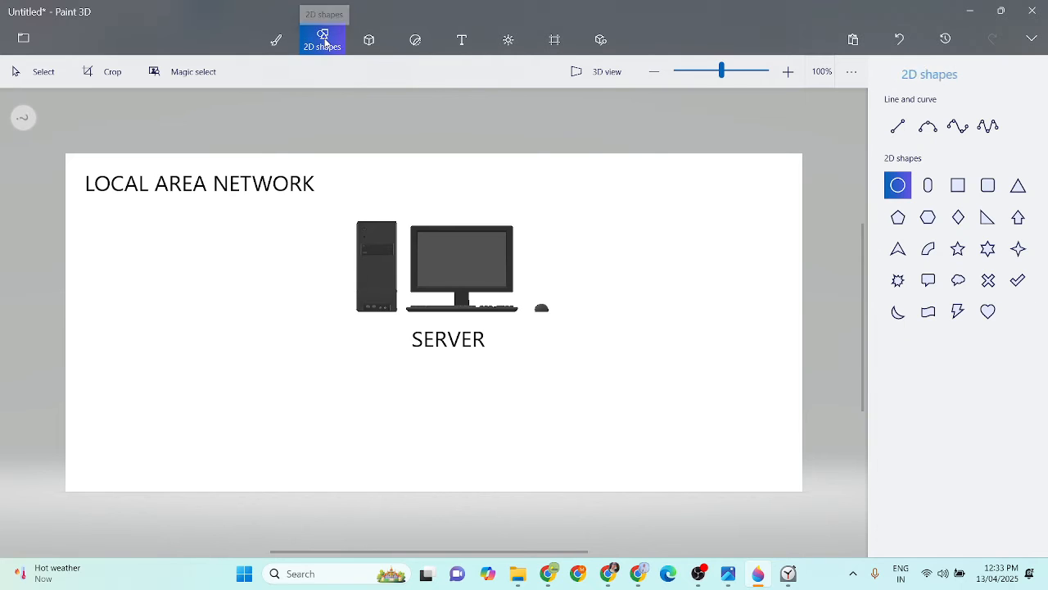
{"action": "left_click", "coordinate": [898, 127]}
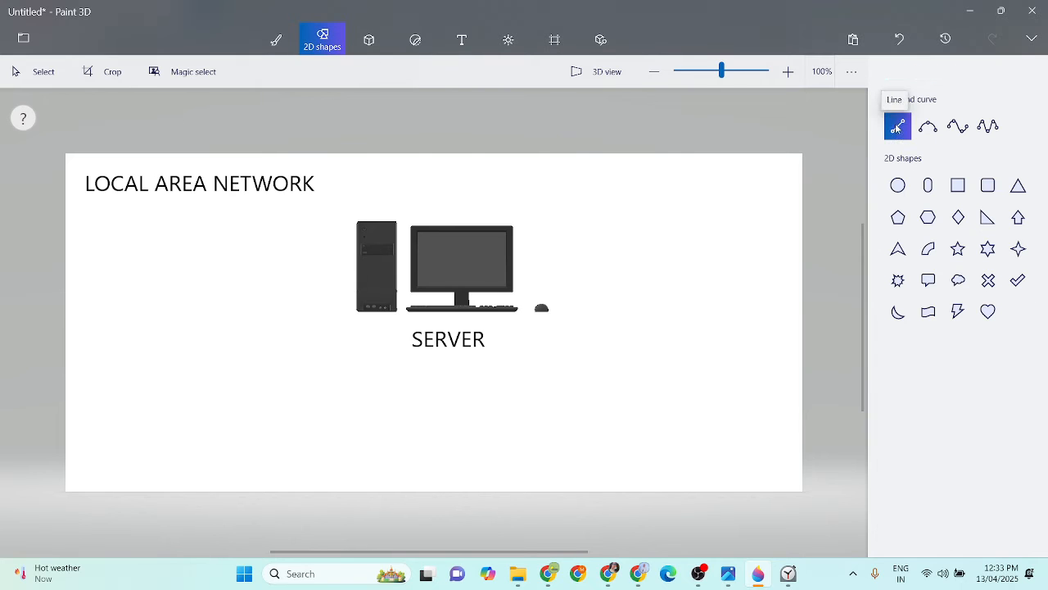
{"action": "left_click_drag", "start_coordinate": [559, 247], "coordinate": [678, 195]}
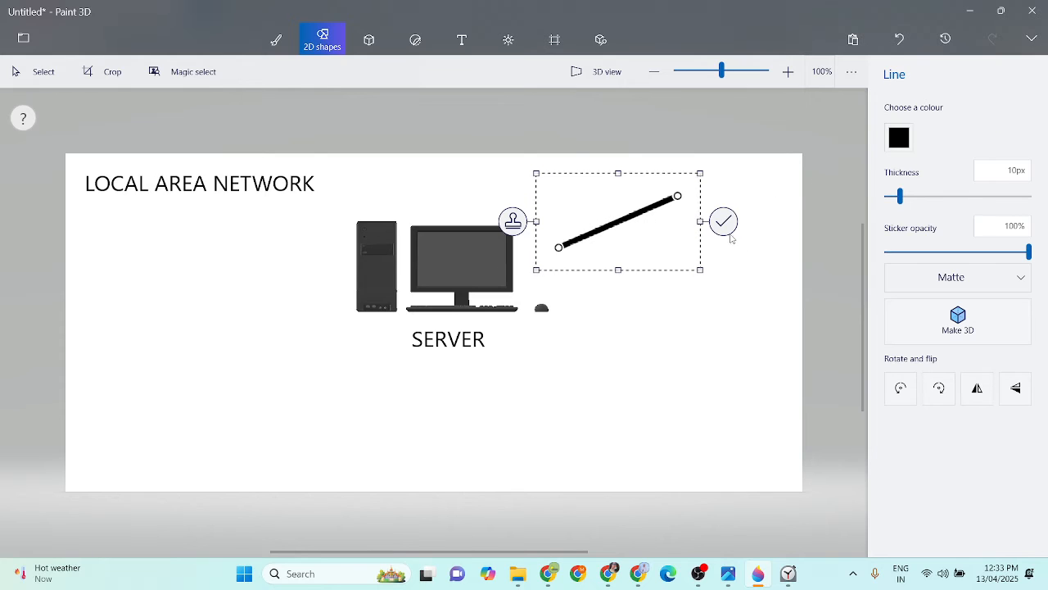
{"action": "left_click", "coordinate": [724, 221]}
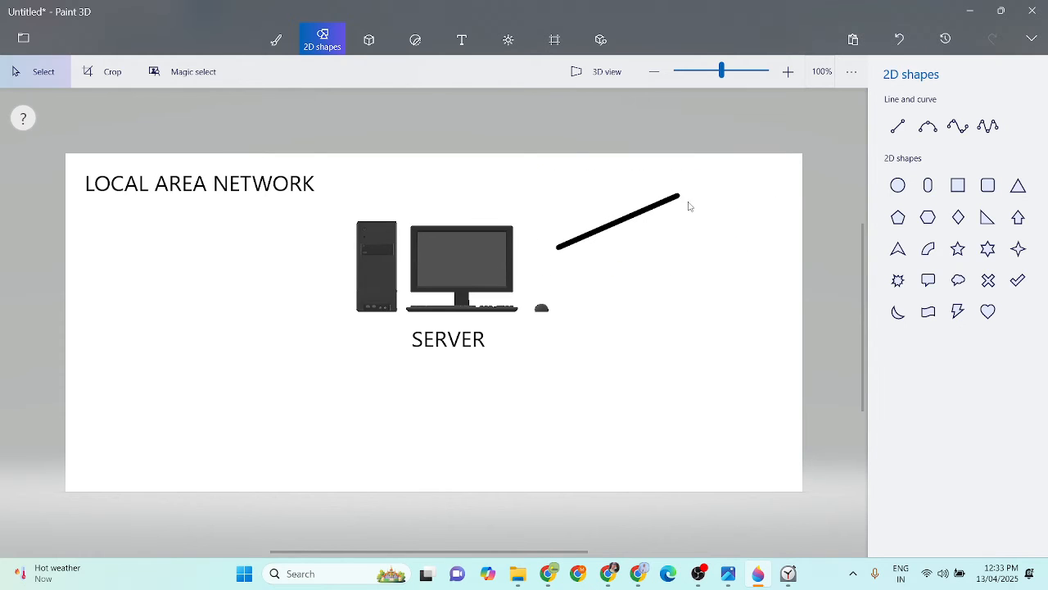
{"action": "left_click", "coordinate": [897, 128]}
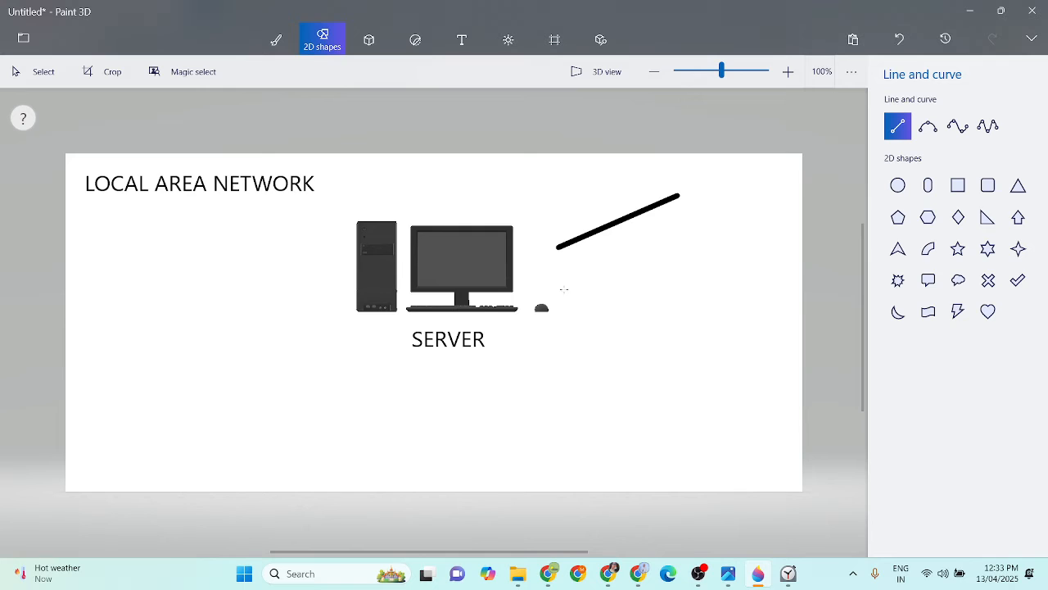
{"action": "left_click_drag", "start_coordinate": [561, 290], "coordinate": [686, 288]}
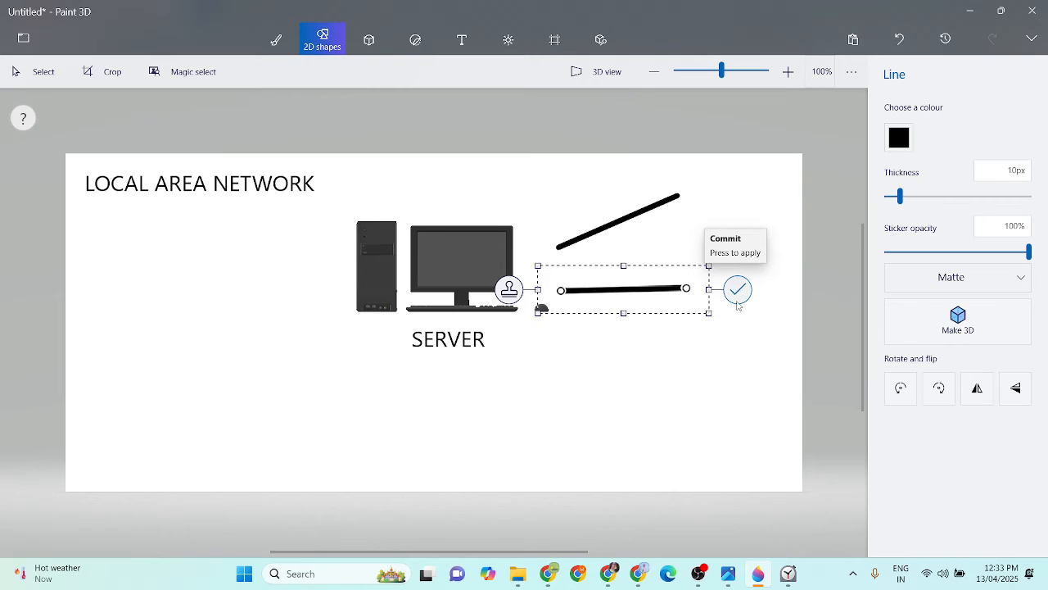
{"action": "left_click", "coordinate": [738, 289]}
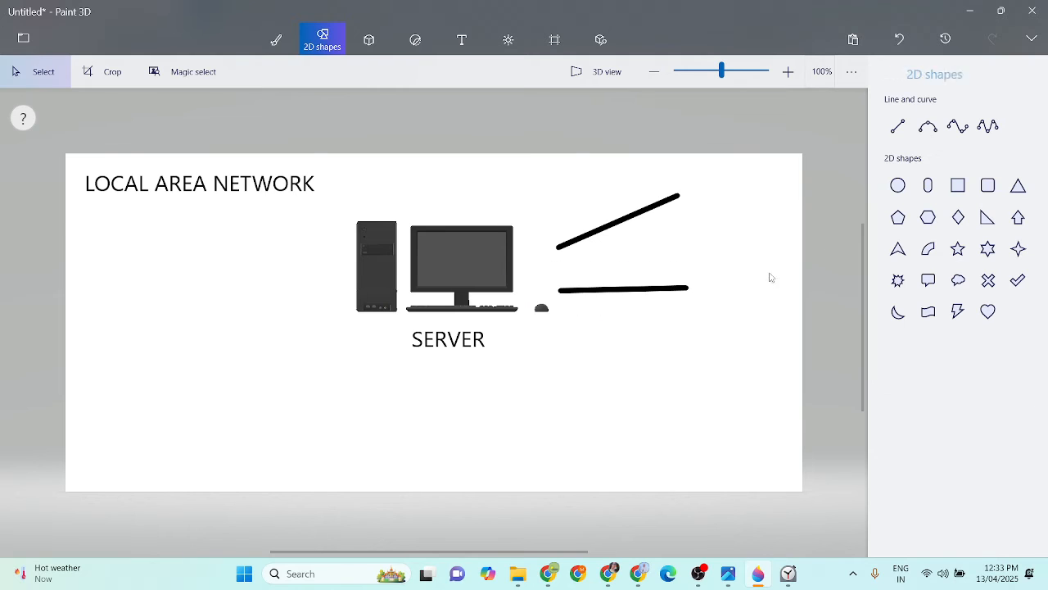
{"action": "left_click", "coordinate": [898, 127]}
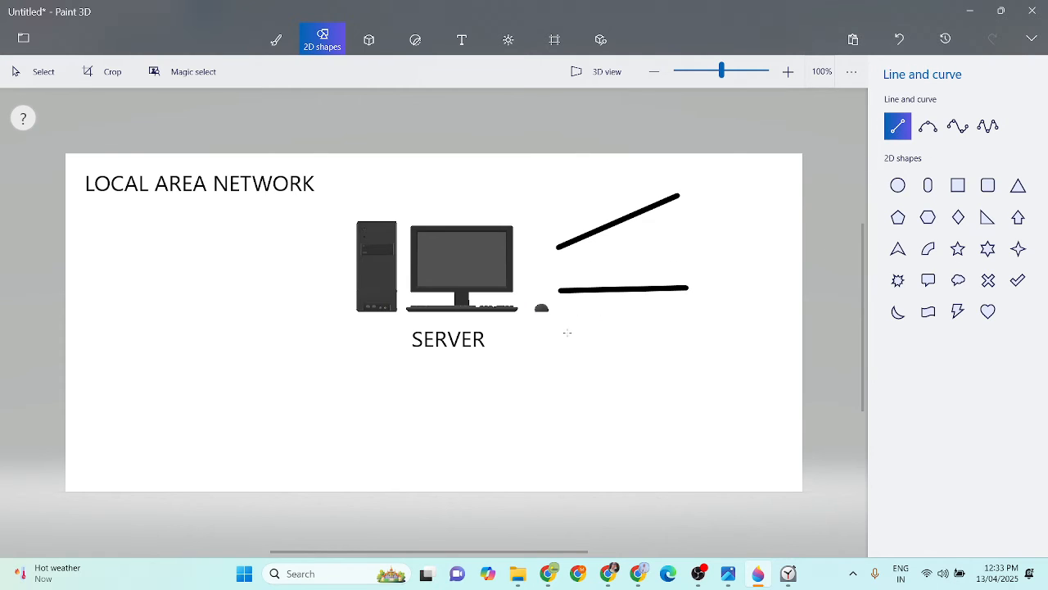
{"action": "left_click_drag", "start_coordinate": [567, 332], "coordinate": [687, 394]}
{"action": "left_click", "coordinate": [716, 386]}
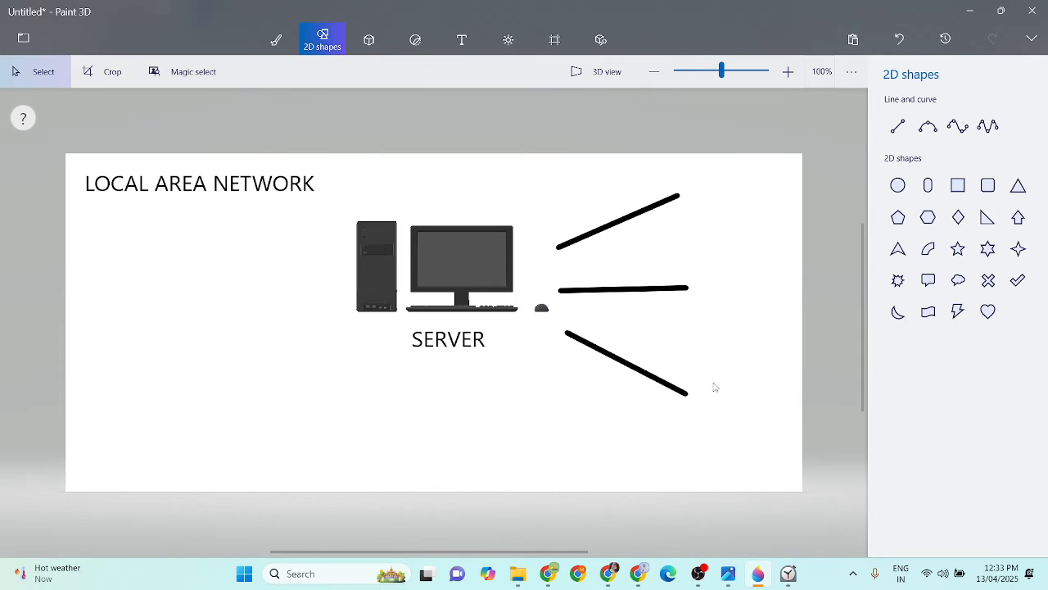
Draw three straight black 10 px lines fanning out from the computer's left side: one sloping up, one nearly level, one sloping down
{"action": "left_click", "coordinate": [896, 126]}
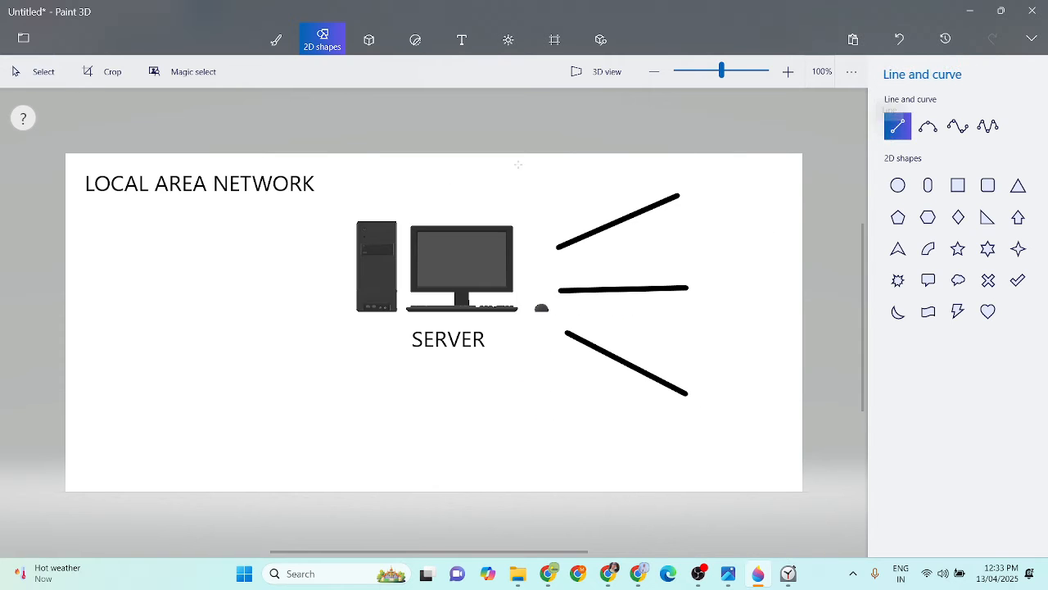
{"action": "left_click_drag", "start_coordinate": [327, 261], "coordinate": [213, 231]}
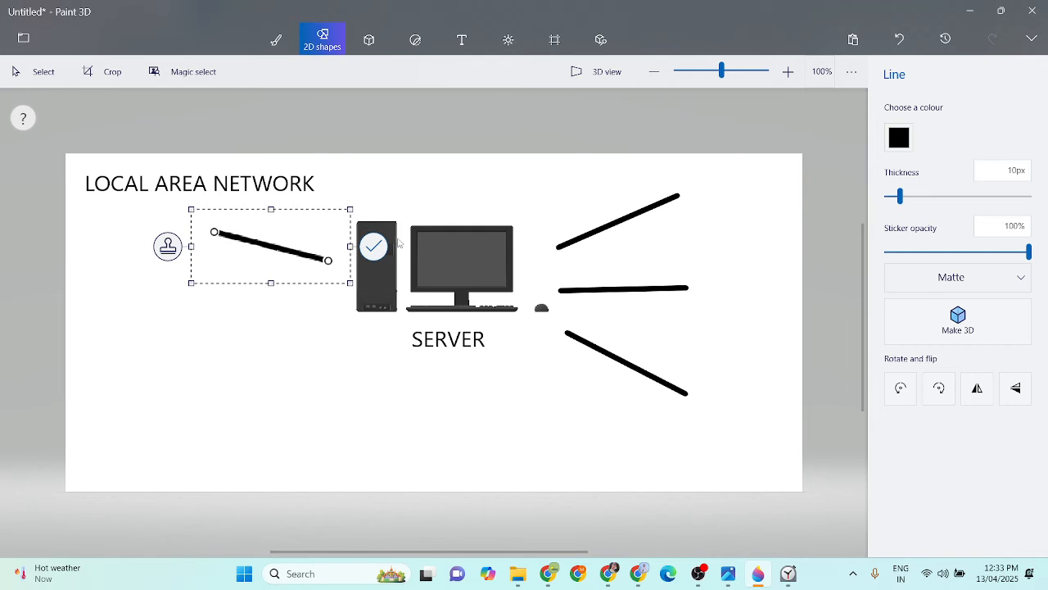
{"action": "left_click", "coordinate": [373, 245]}
{"action": "left_click", "coordinate": [905, 128]}
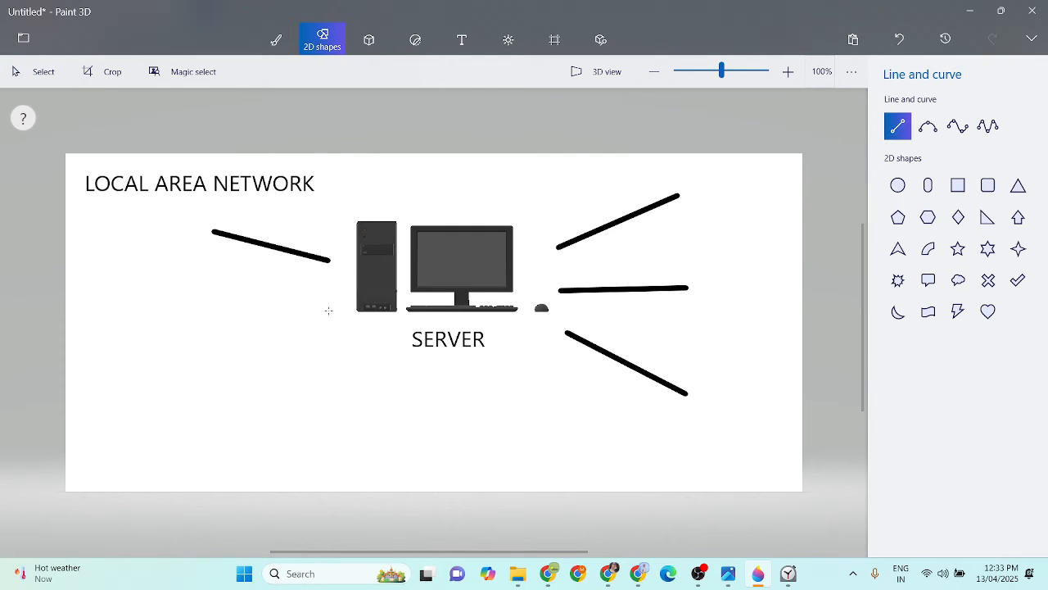
{"action": "left_click_drag", "start_coordinate": [328, 310], "coordinate": [215, 321]}
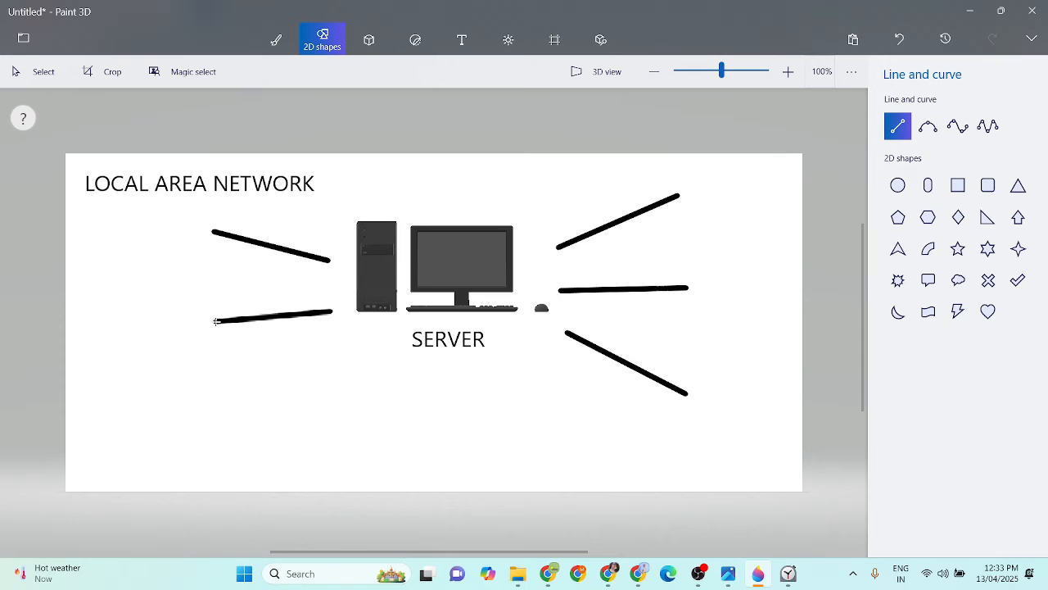
{"action": "left_click", "coordinate": [381, 316]}
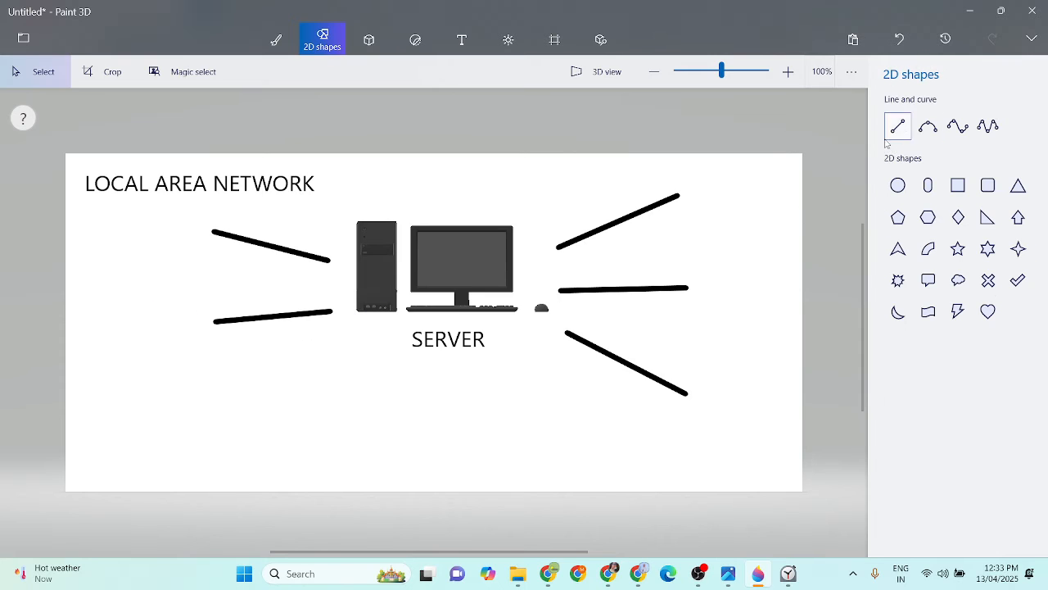
{"action": "left_click", "coordinate": [898, 127]}
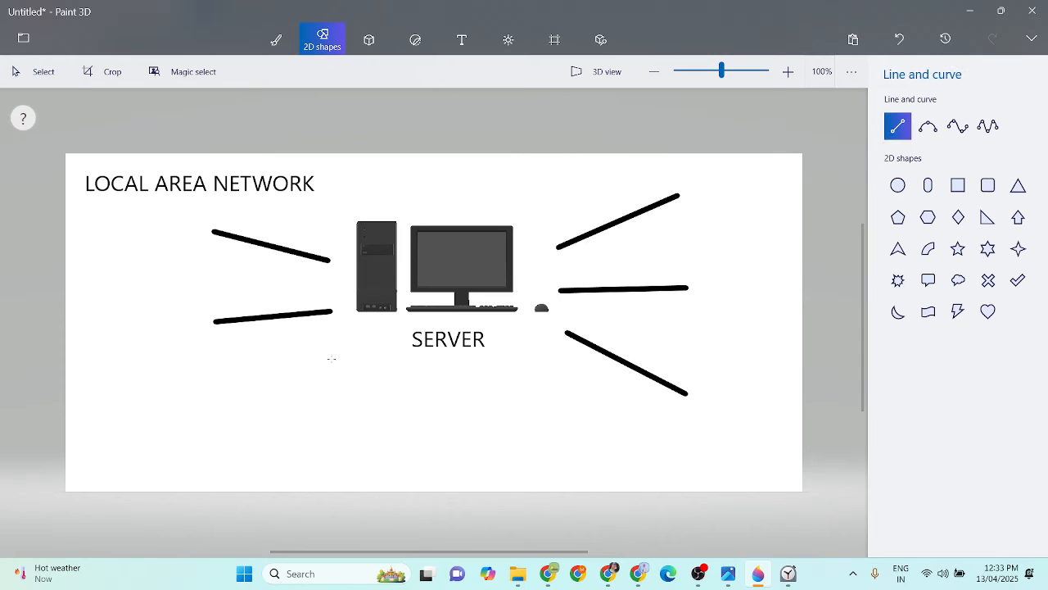
{"action": "left_click_drag", "start_coordinate": [332, 357], "coordinate": [234, 435]}
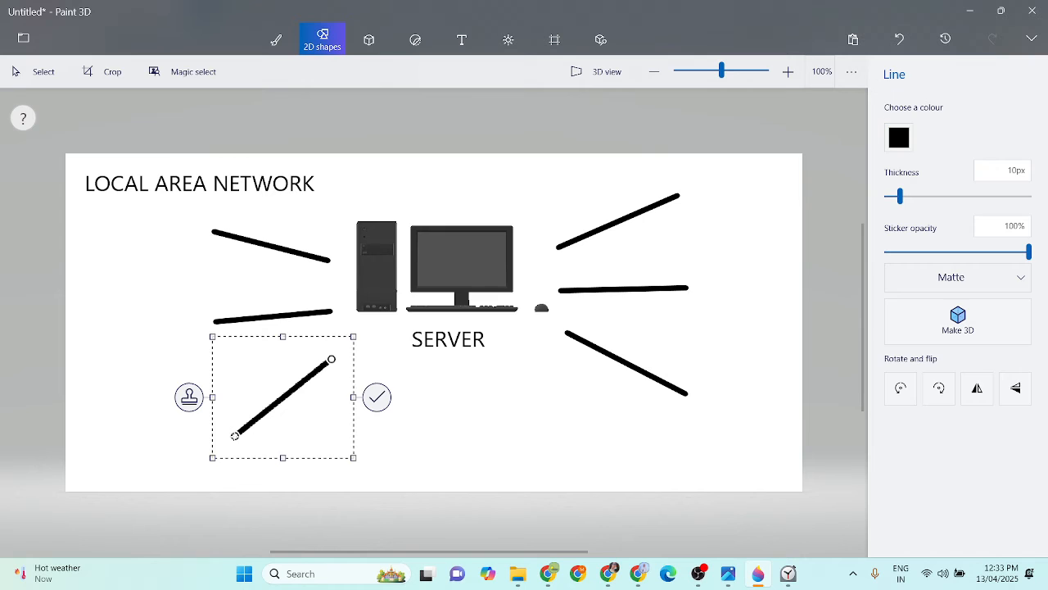
{"action": "left_click", "coordinate": [418, 454]}
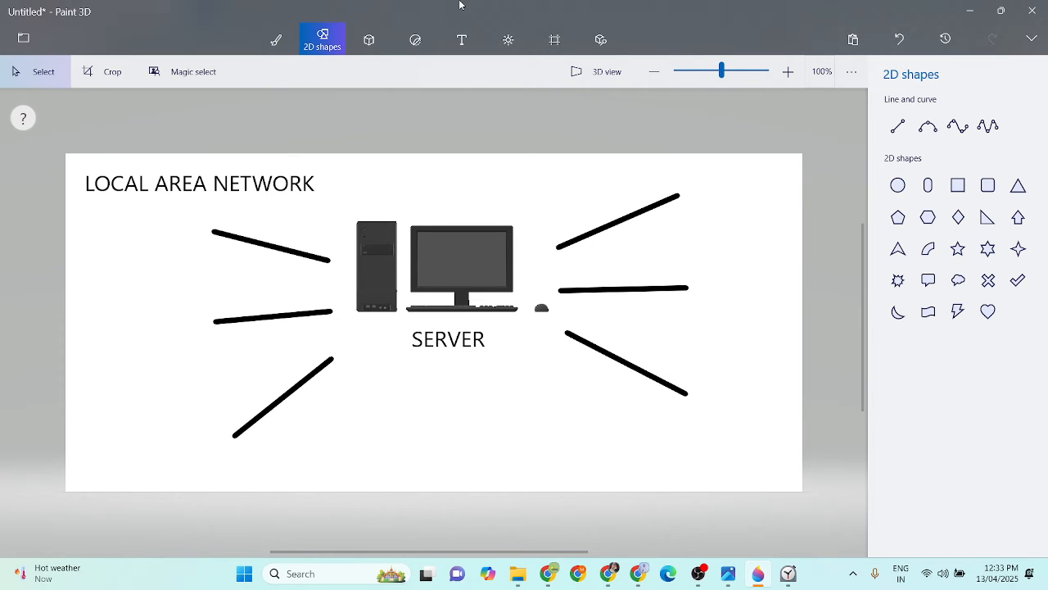
Insert the Laptop Computer model, shrink it to under a third of its size and place it at the end of the upper-right line
{"action": "left_click", "coordinate": [621, 41]}
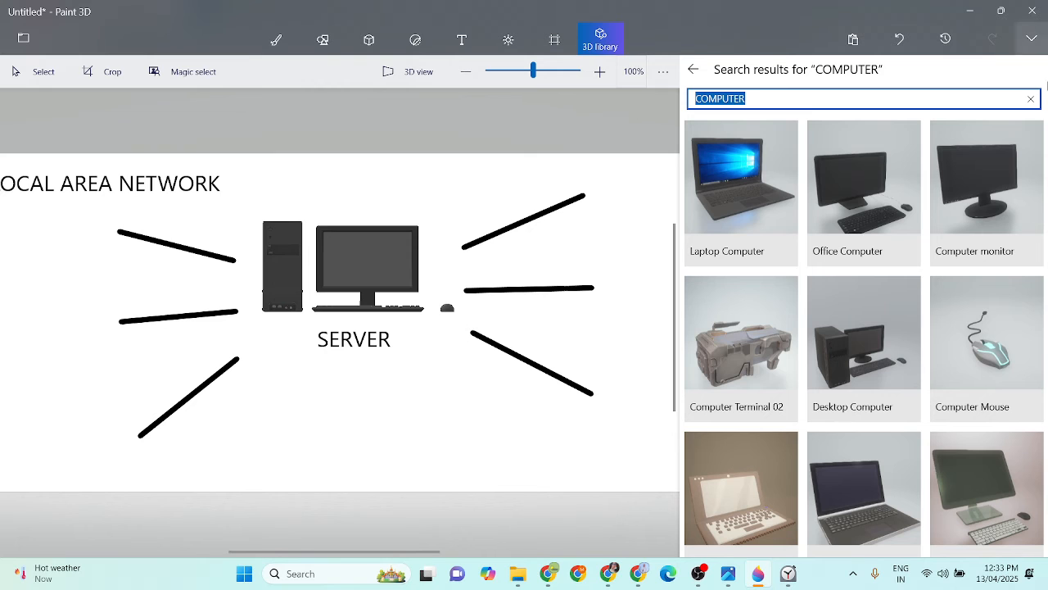
{"action": "left_click", "coordinate": [739, 198]}
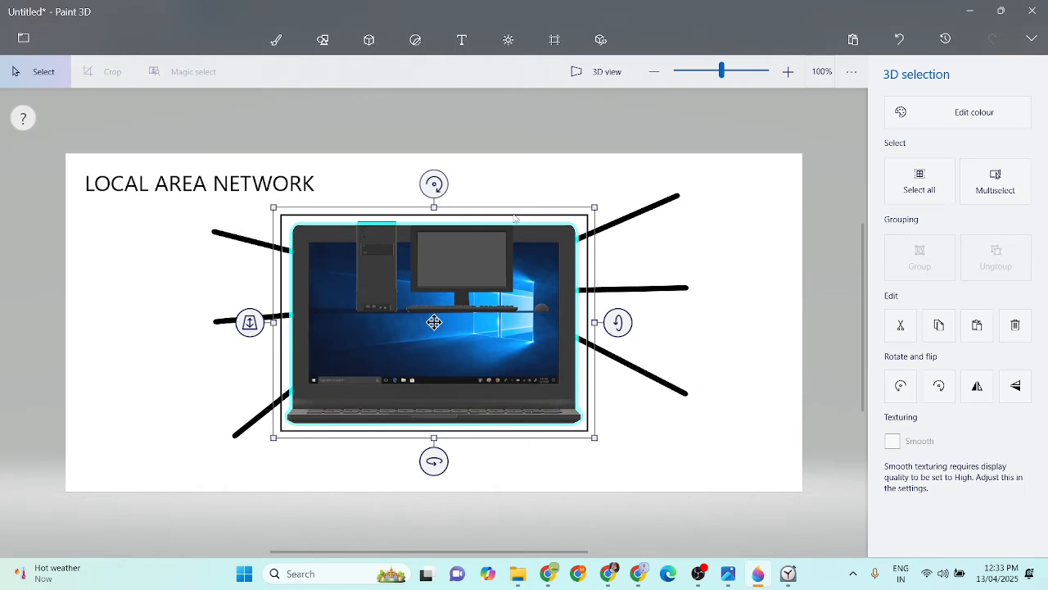
{"action": "left_click_drag", "start_coordinate": [594, 206], "coordinate": [388, 352]}
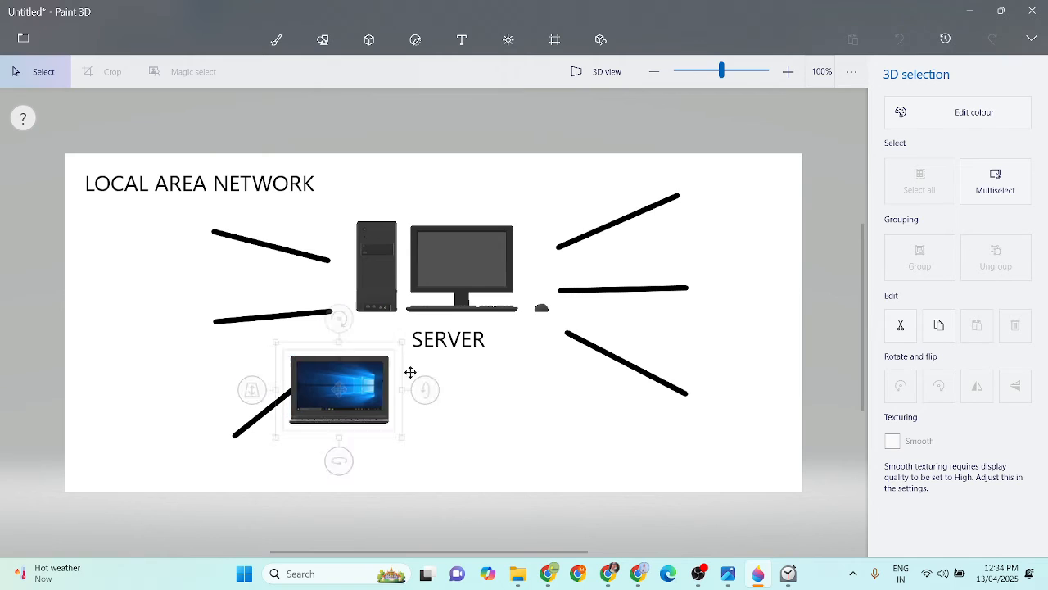
{"action": "left_click_drag", "start_coordinate": [356, 388], "coordinate": [755, 196]}
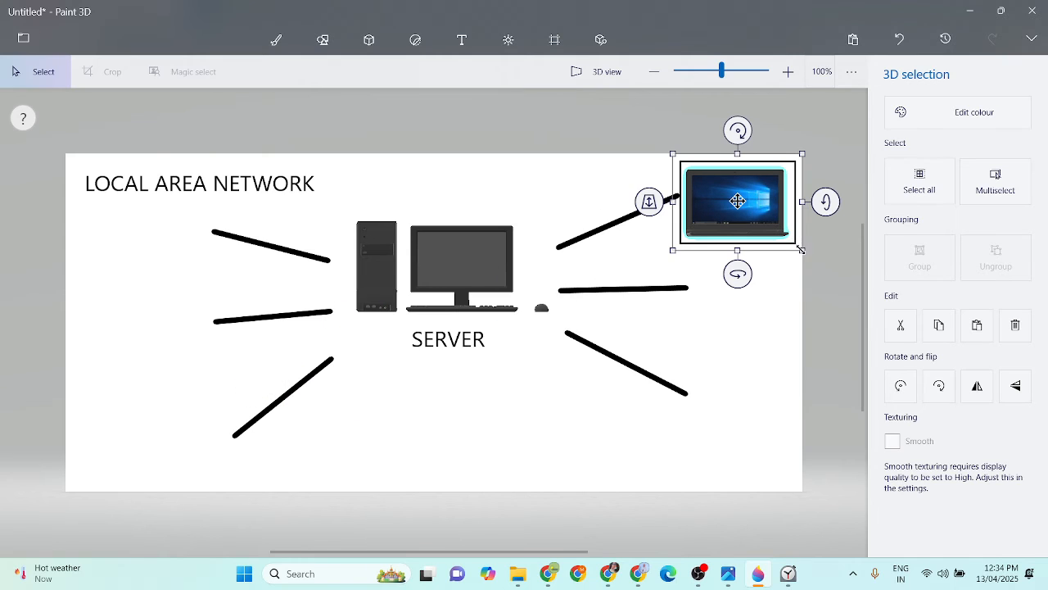
{"action": "left_click_drag", "start_coordinate": [797, 245], "coordinate": [751, 207]}
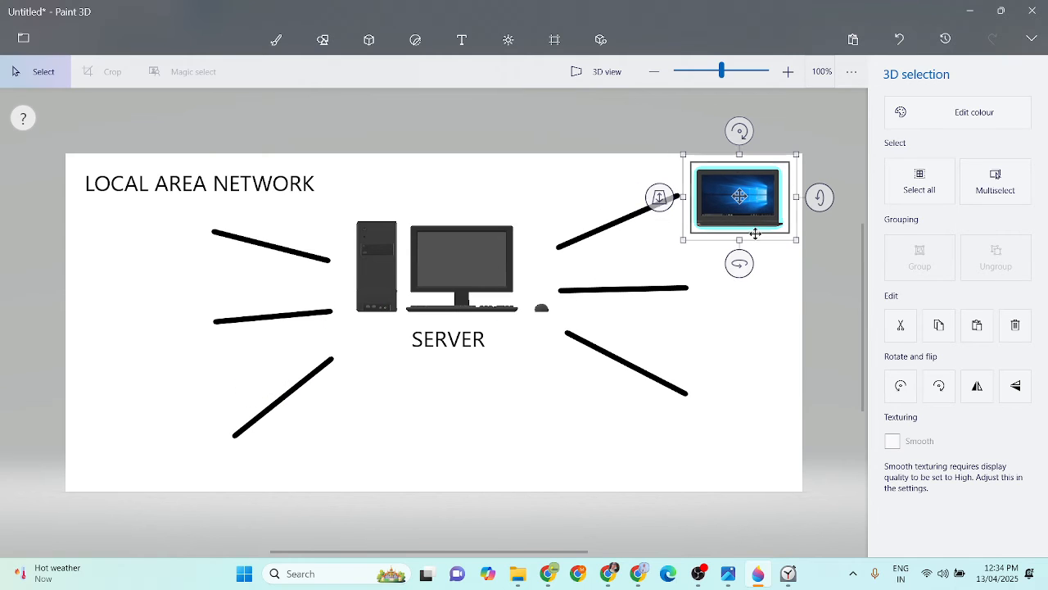
{"action": "left_click", "coordinate": [758, 314]}
Search the 3D library for "TABLET" and insert the Work Tablet model
{"action": "left_click", "coordinate": [555, 39]}
{"action": "left_click", "coordinate": [600, 39]}
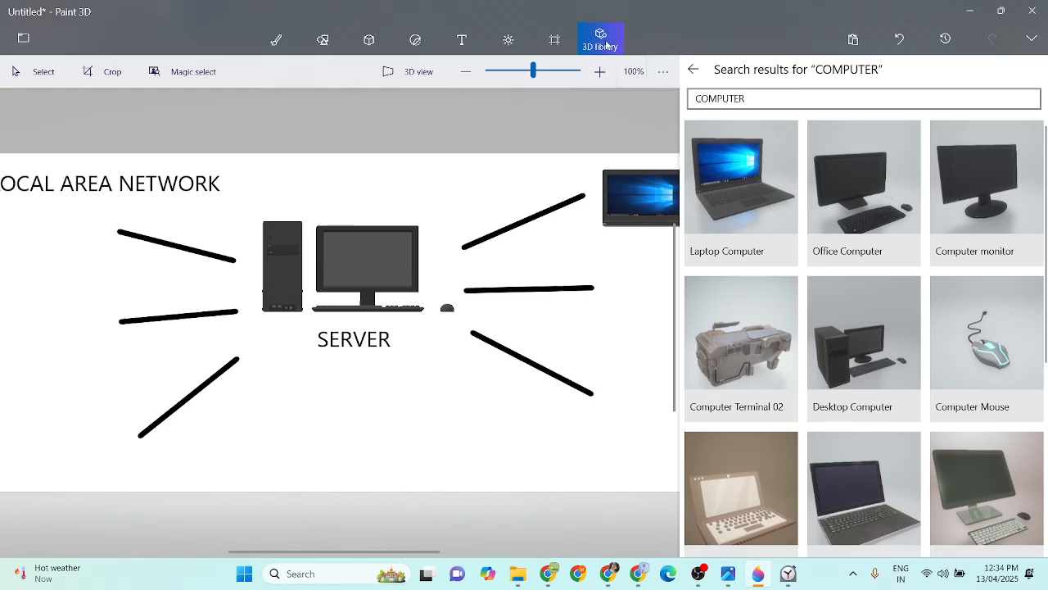
{"action": "left_click_drag", "start_coordinate": [770, 101], "coordinate": [628, 101]}
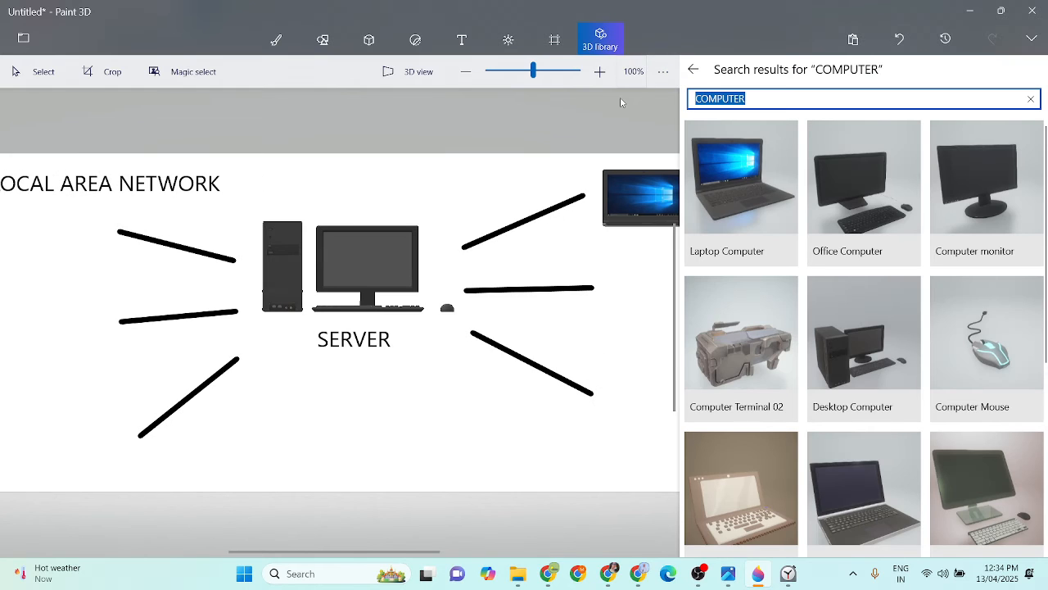
{"action": "type", "text": "TABLET"}
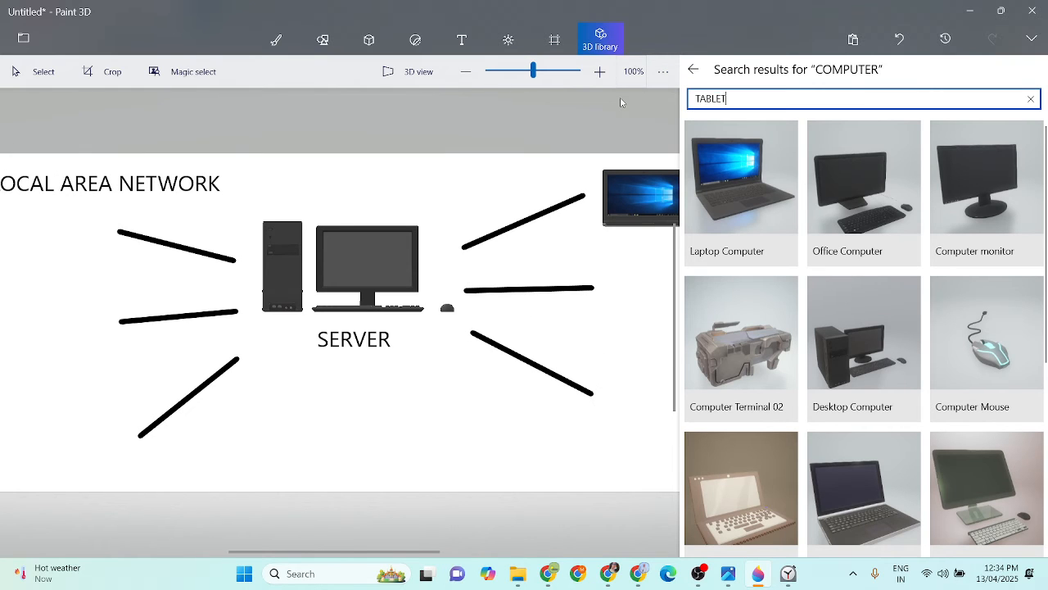
{"action": "key", "text": "Return"}
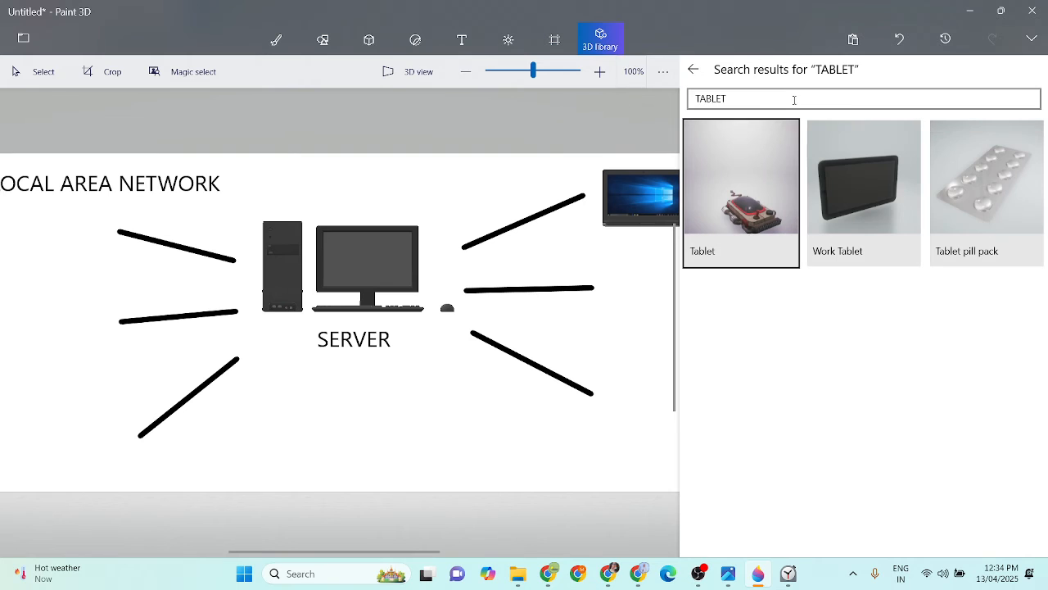
{"action": "left_click", "coordinate": [851, 199]}
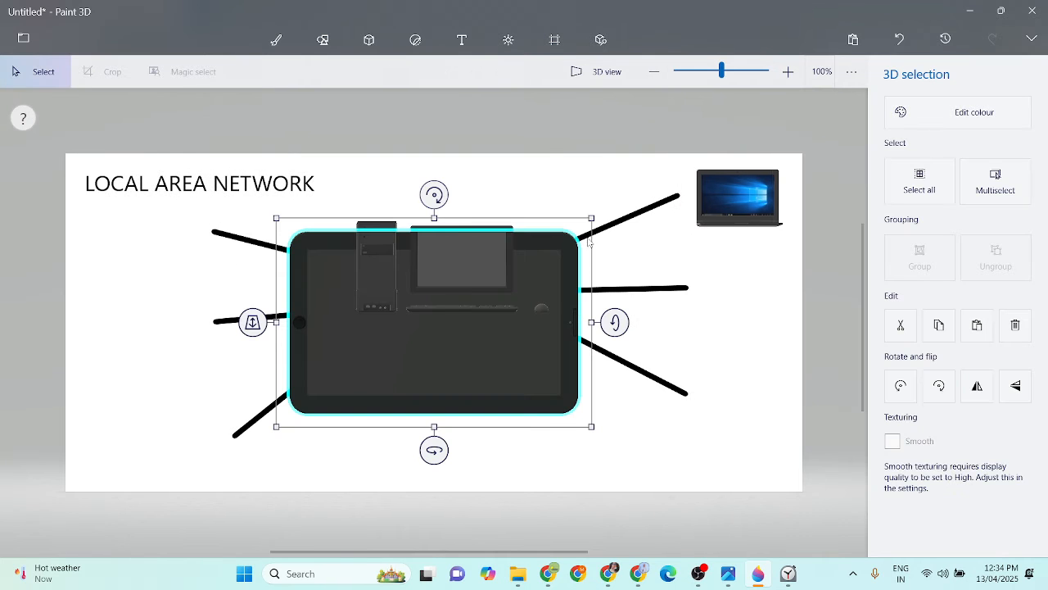
Shrink the tablet to about a quarter of its size and place it at the end of the middle-right line, below the laptop
{"action": "left_click_drag", "start_coordinate": [595, 219], "coordinate": [439, 382]}
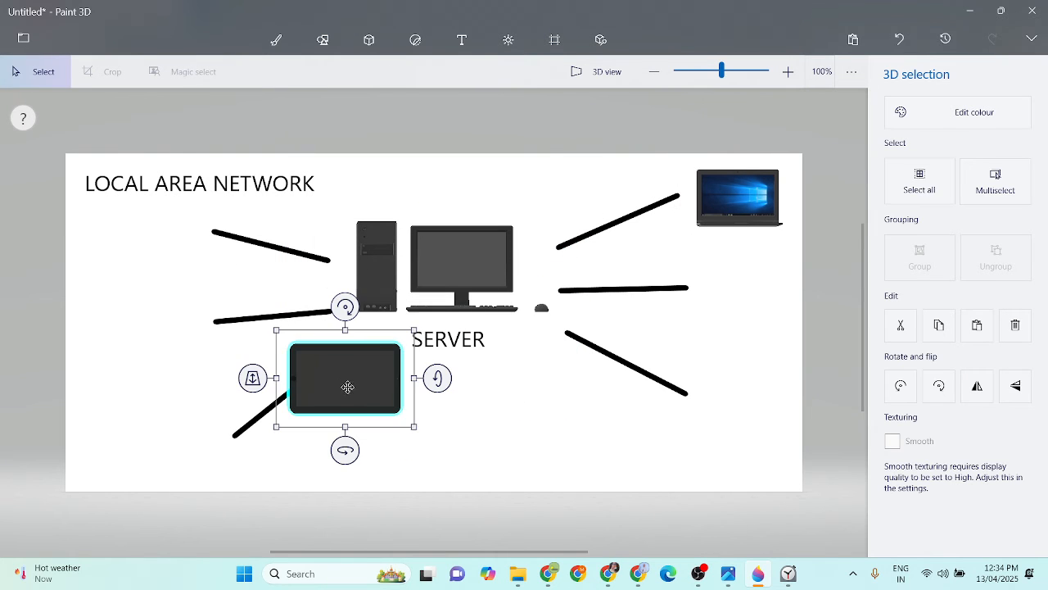
{"action": "left_click_drag", "start_coordinate": [344, 384], "coordinate": [724, 312]}
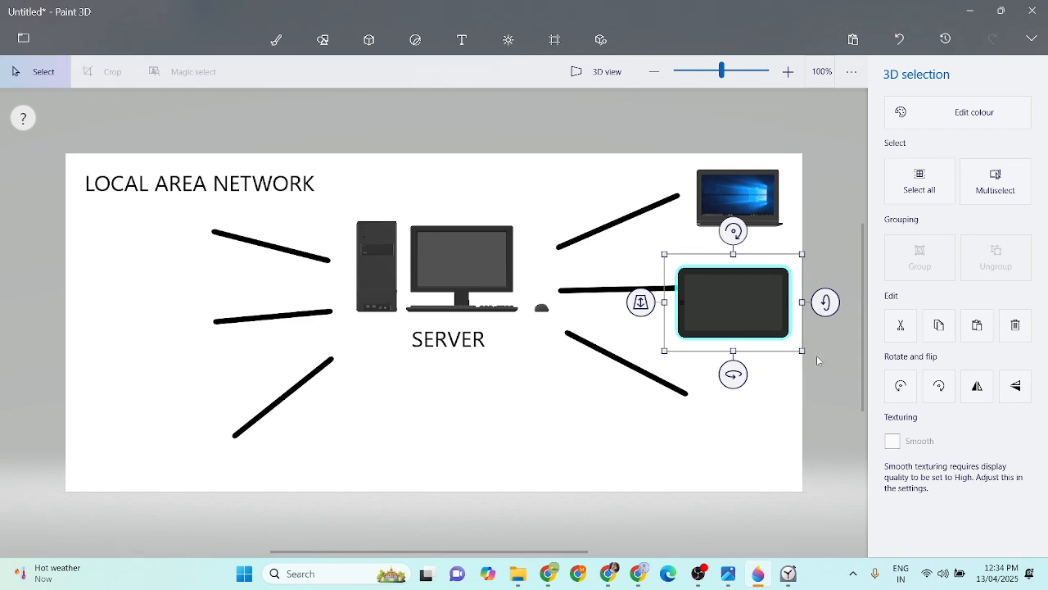
{"action": "left_click_drag", "start_coordinate": [801, 350], "coordinate": [763, 335]}
{"action": "mouse_move", "coordinate": [735, 302]}
{"action": "left_mouse_down"}
{"action": "mouse_move", "coordinate": [768, 306]}
{"action": "mouse_move", "coordinate": [744, 299]}
{"action": "left_mouse_up"}
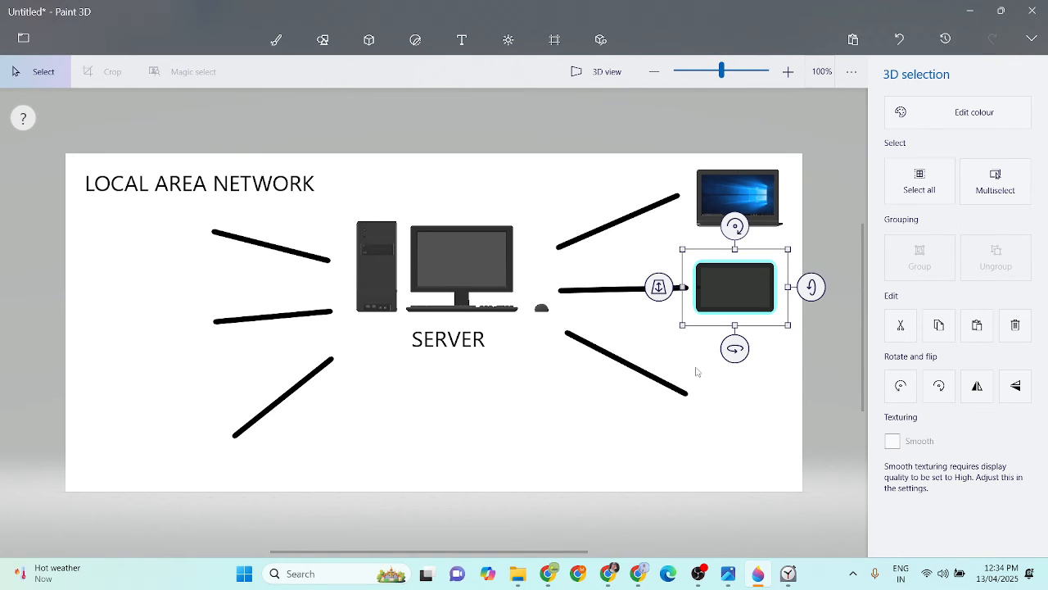
{"action": "left_click", "coordinate": [746, 391]}
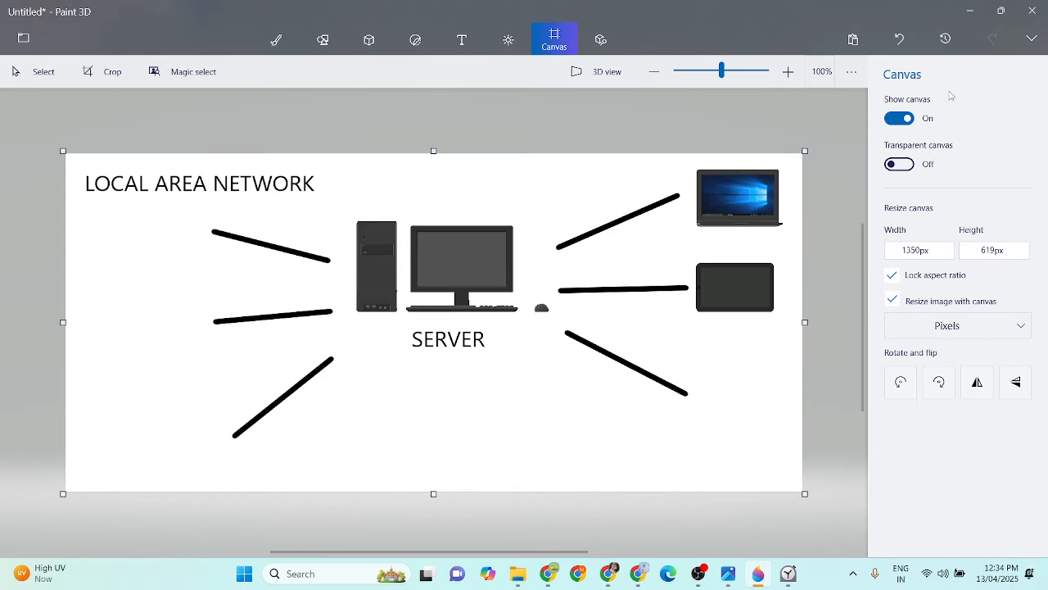
Search the 3D library for "PRINTER" and insert the Printer model
{"action": "left_click", "coordinate": [602, 41]}
{"action": "left_click", "coordinate": [840, 104]}
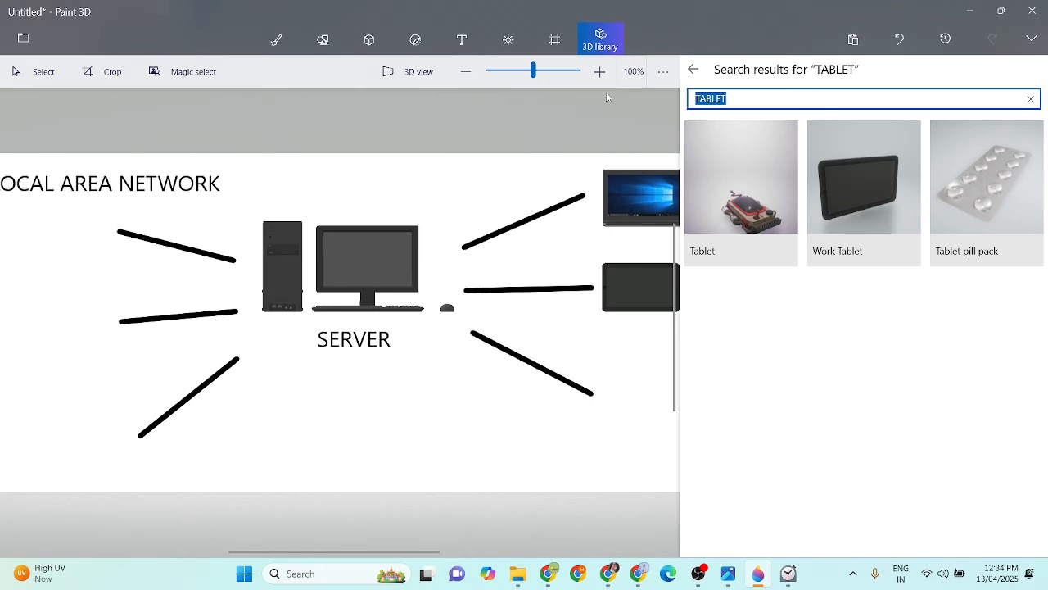
{"action": "type", "text": "PRINTER"}
{"action": "key", "text": "Return"}
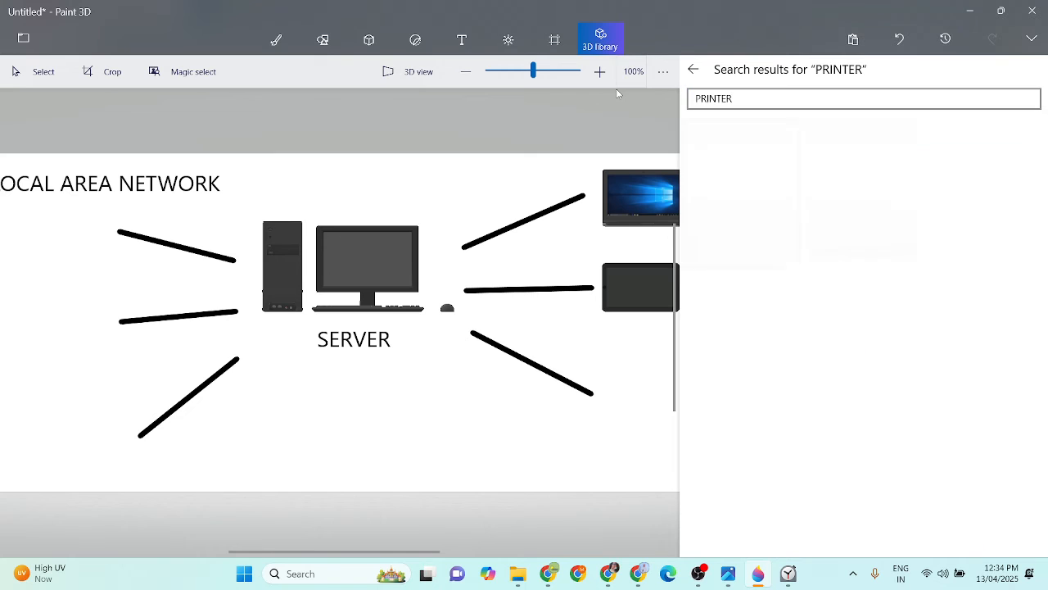
{"action": "left_click", "coordinate": [773, 242]}
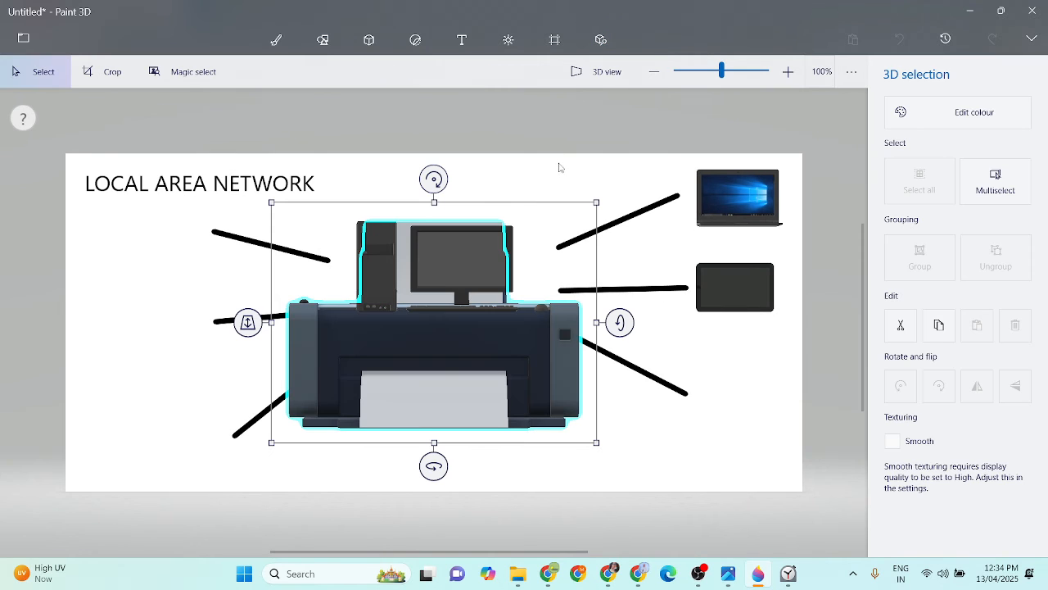
Shrink the printer to about a third of its size and place it at the end of the lower-right line
{"action": "left_click_drag", "start_coordinate": [598, 200], "coordinate": [754, 443]}
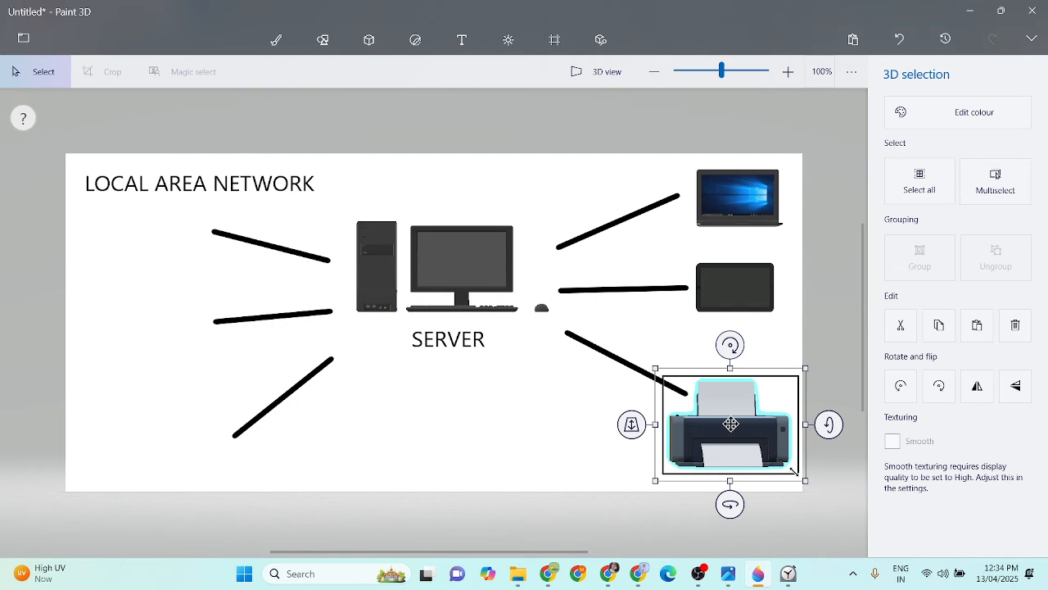
{"action": "left_click", "coordinate": [793, 470]}
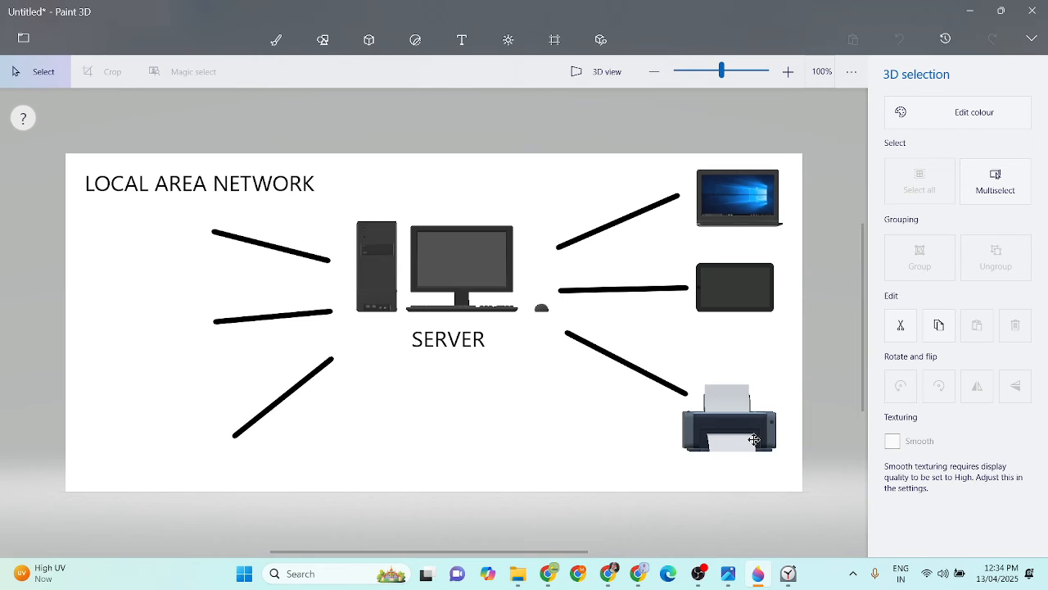
{"action": "left_click_drag", "start_coordinate": [753, 440], "coordinate": [757, 440]}
{"action": "left_click", "coordinate": [554, 40]}
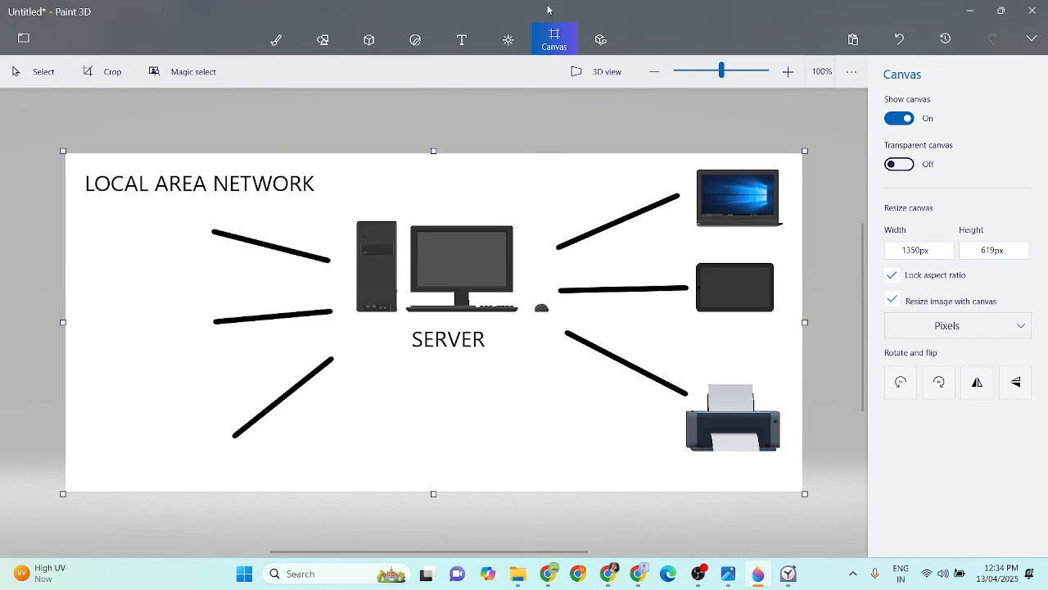
Search the 3D library for "PHONE" and browse down to the Mobile phone model
{"action": "left_click", "coordinate": [600, 38]}
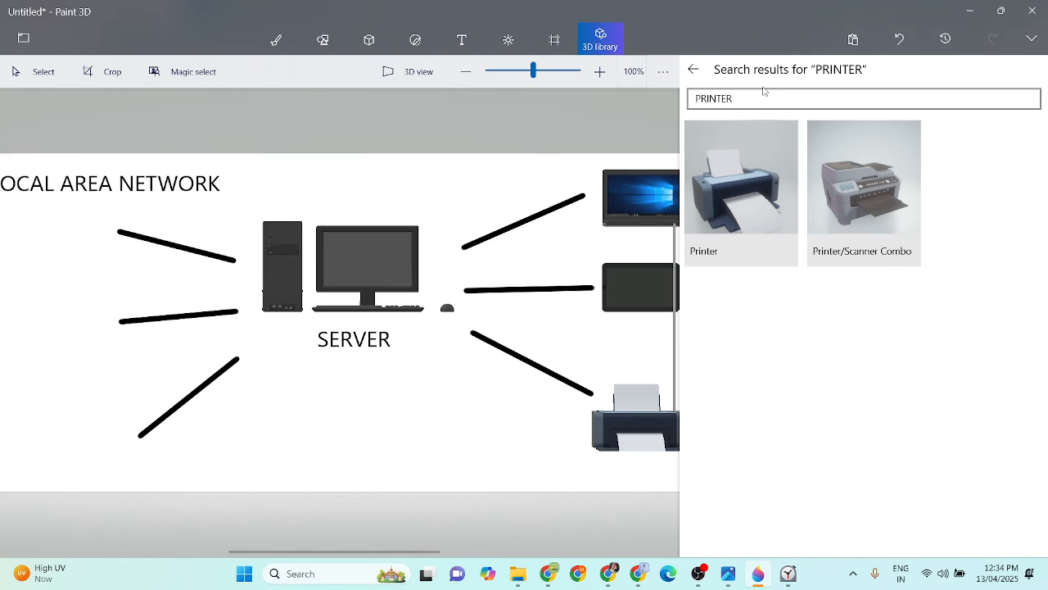
{"action": "left_click_drag", "start_coordinate": [759, 101], "coordinate": [637, 101]}
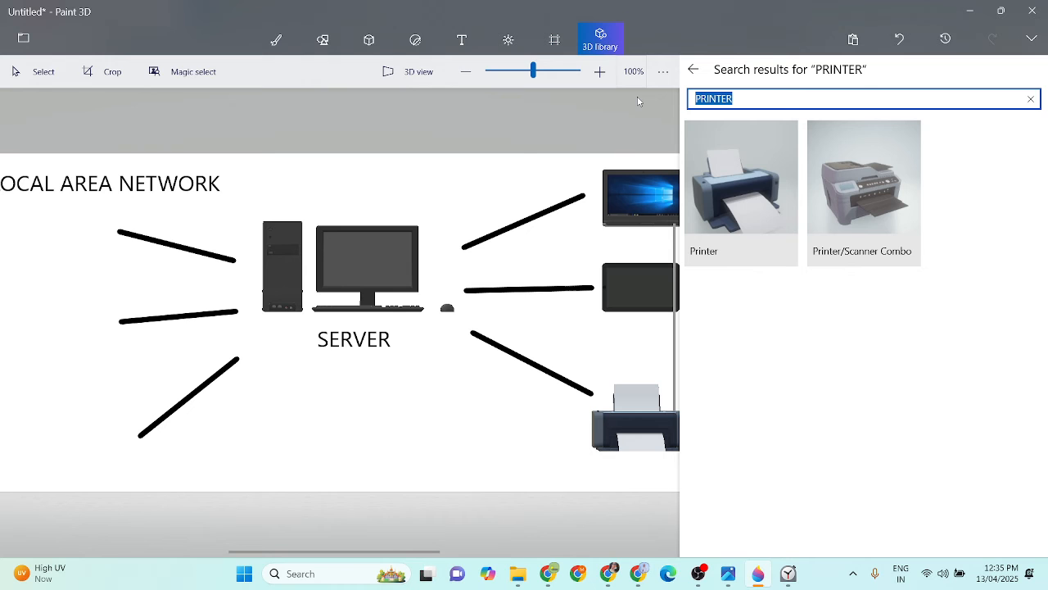
{"action": "type", "text": "PHONE"}
{"action": "key", "text": "Return"}
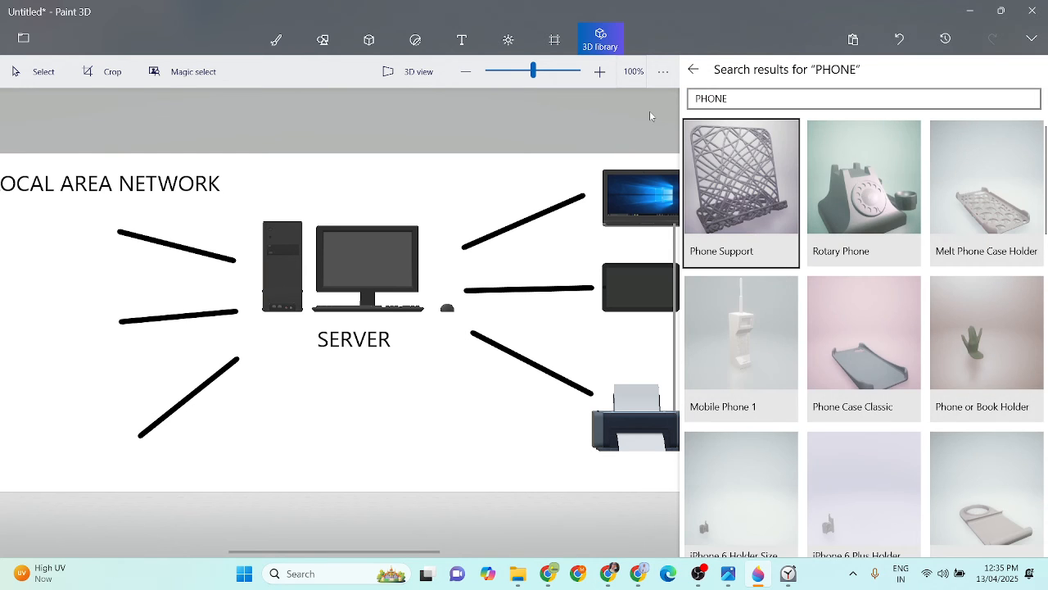
{"action": "scroll", "coordinate": [872, 282], "scroll_direction": "down", "scroll_amount": 5}
{"action": "scroll", "coordinate": [872, 282], "scroll_direction": "down", "scroll_amount": 5}
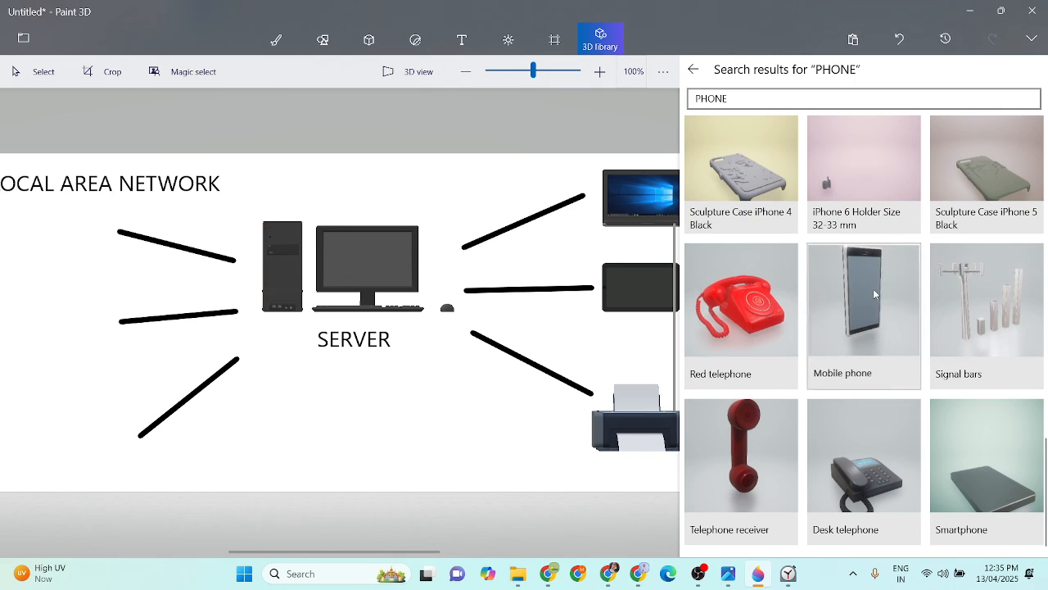
Insert the Mobile phone model, shrink it to about a third of its size and place it at the end of the lower-left line
{"action": "left_click", "coordinate": [873, 288]}
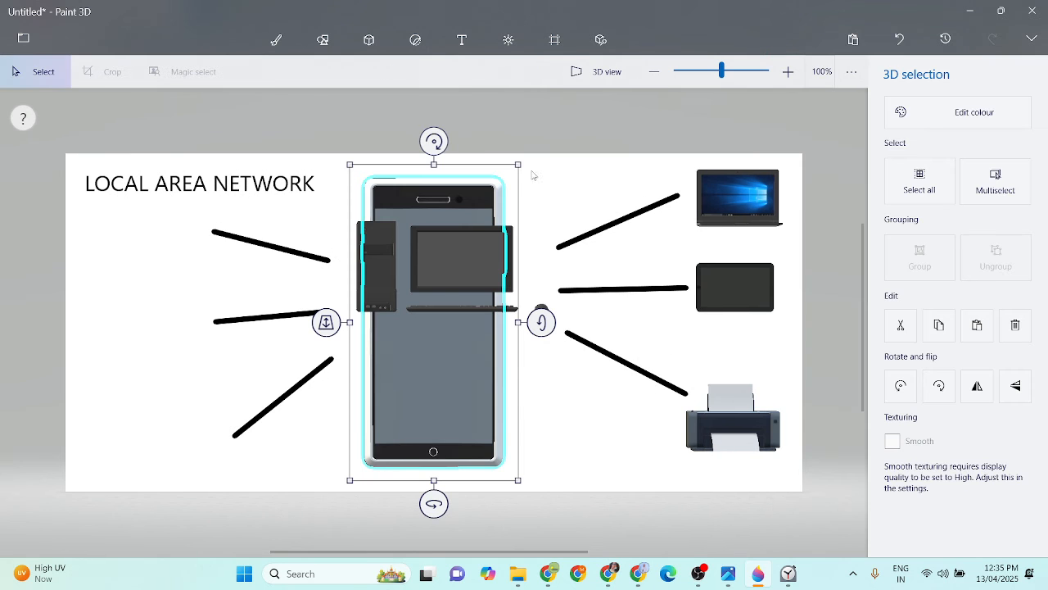
{"action": "left_click_drag", "start_coordinate": [460, 280], "coordinate": [464, 366]}
{"action": "left_click_drag", "start_coordinate": [386, 413], "coordinate": [180, 412]}
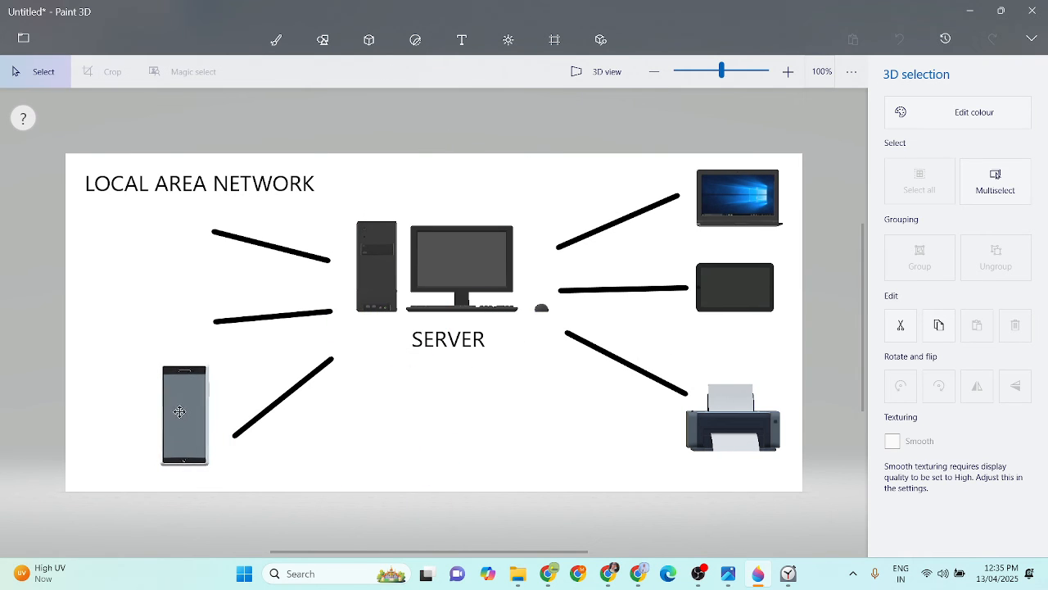
Search the 3D library for "LAPTOP" and insert the Laptop - Windows menu model
{"action": "left_click", "coordinate": [600, 39]}
{"action": "double_click", "coordinate": [687, 99]}
{"action": "type", "text": "LAPTOP"}
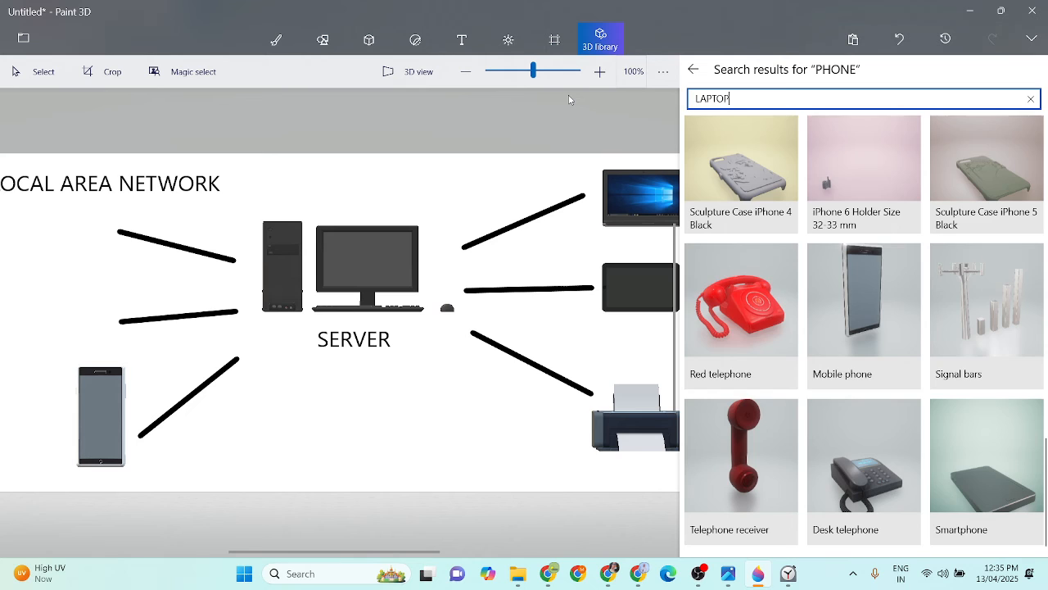
{"action": "key", "text": "Return"}
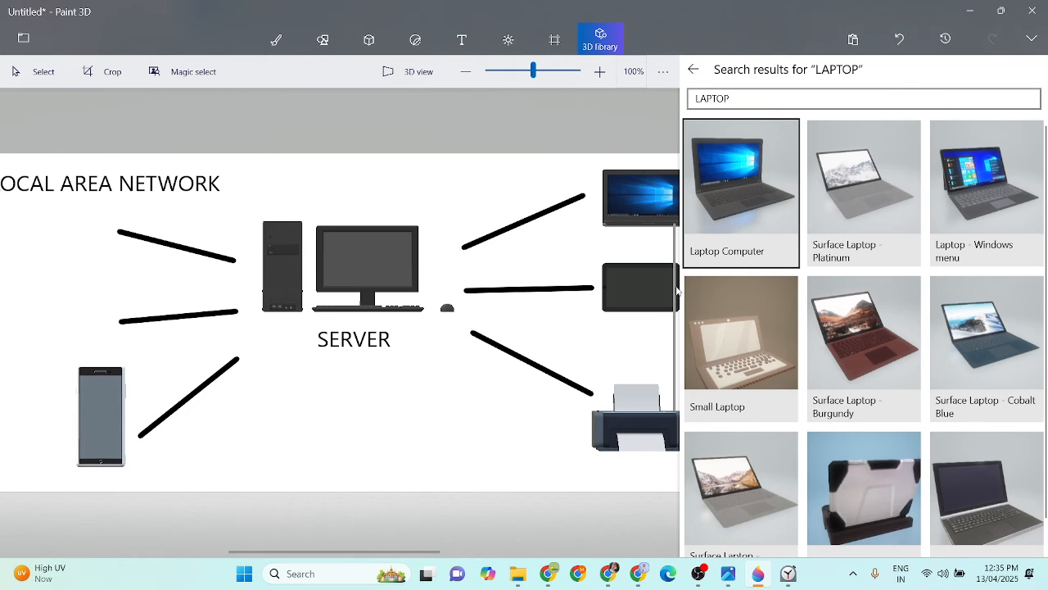
{"action": "left_click", "coordinate": [986, 187]}
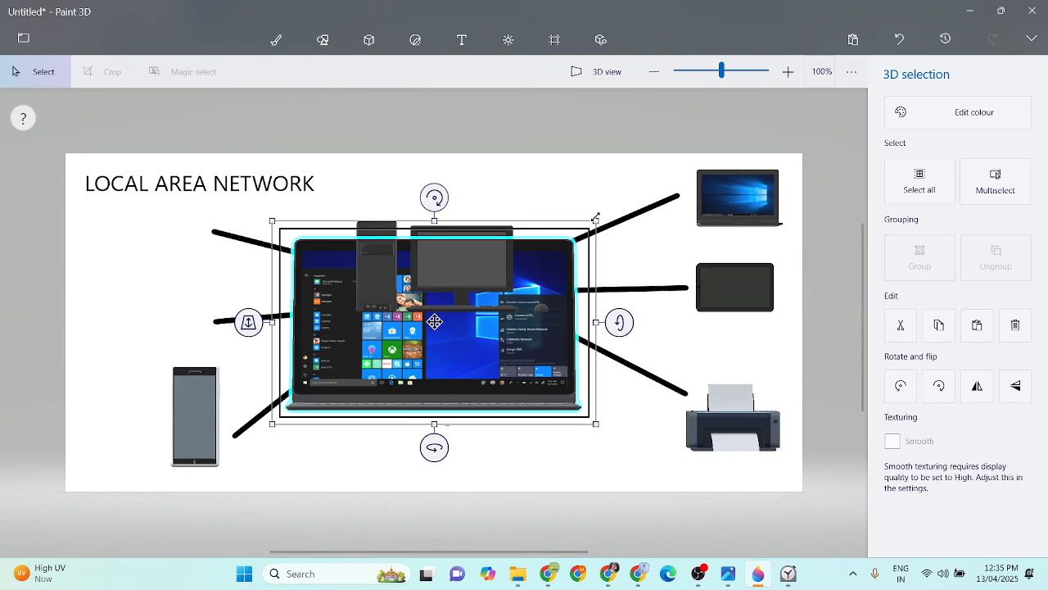
Shrink the Windows menu laptop to about half its size and place it at the end of the middle-left line
{"action": "left_click", "coordinate": [352, 380]}
{"action": "left_click_drag", "start_coordinate": [352, 381], "coordinate": [157, 331]}
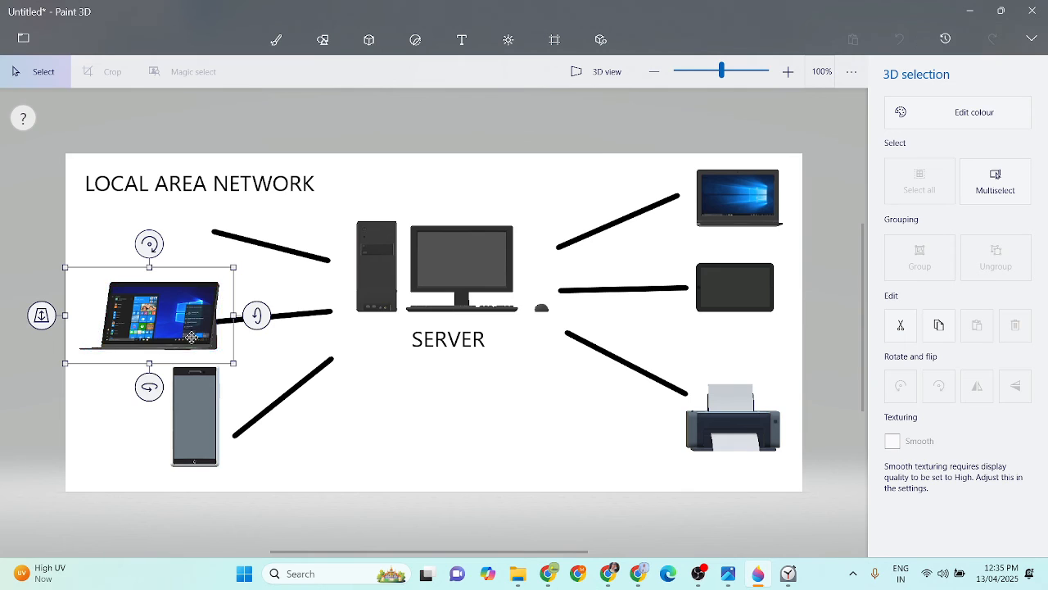
{"action": "left_click_drag", "start_coordinate": [191, 337], "coordinate": [182, 339]}
{"action": "left_click", "coordinate": [555, 39]}
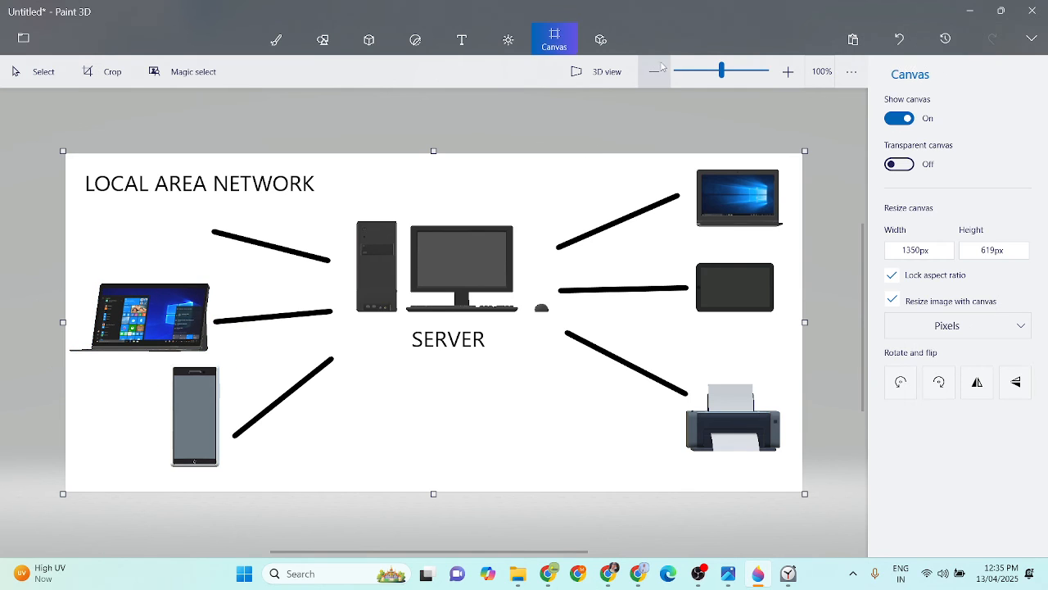
Insert the plain dark-screen model named Laptop from the 3D library's "LAPTOP" results
{"action": "left_click", "coordinate": [600, 39]}
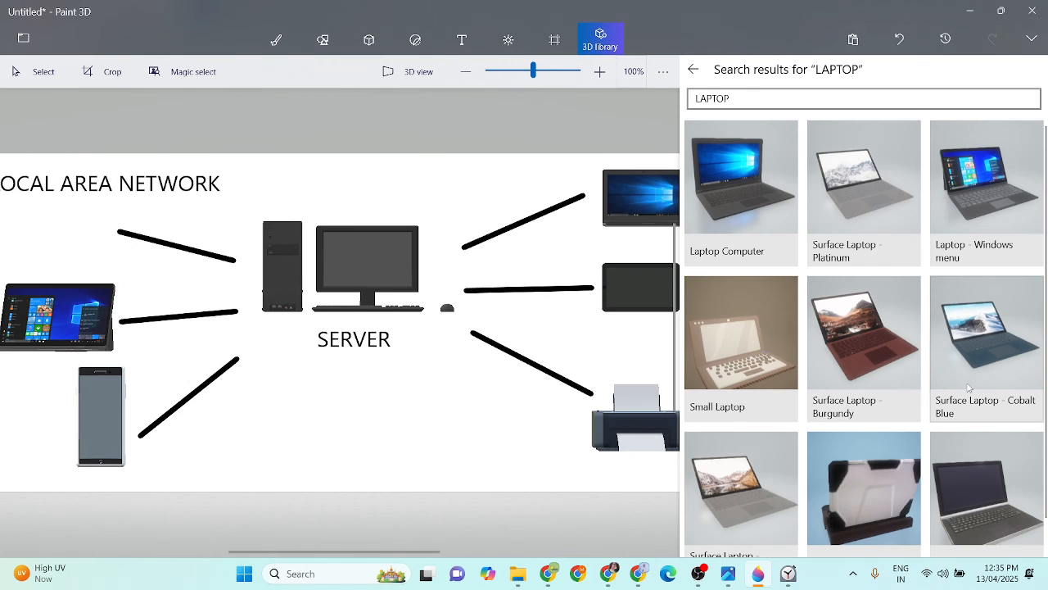
{"action": "scroll", "coordinate": [982, 426], "scroll_direction": "down", "scroll_amount": 1}
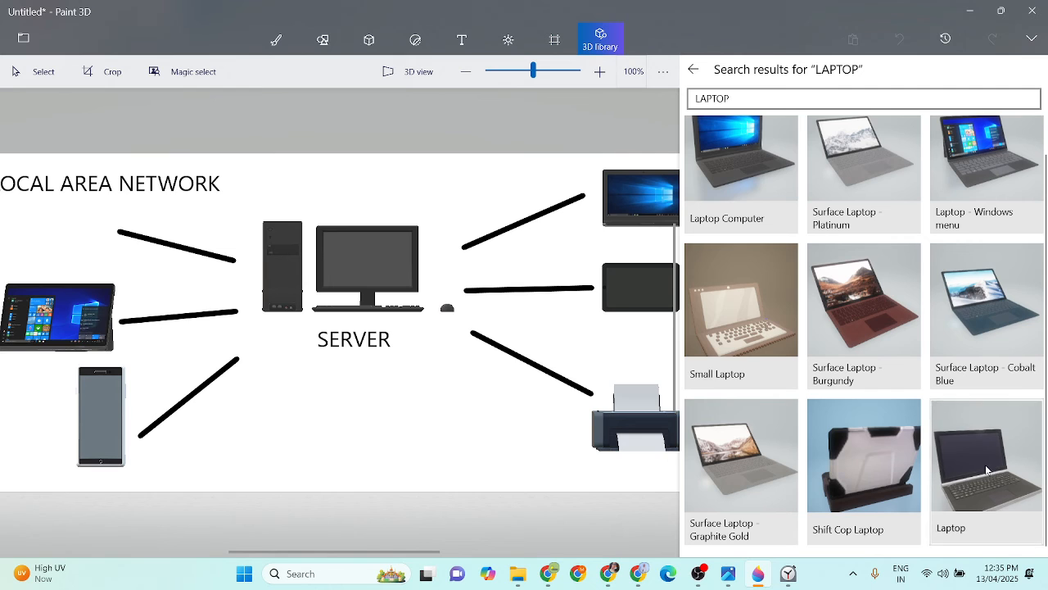
{"action": "left_click", "coordinate": [993, 464]}
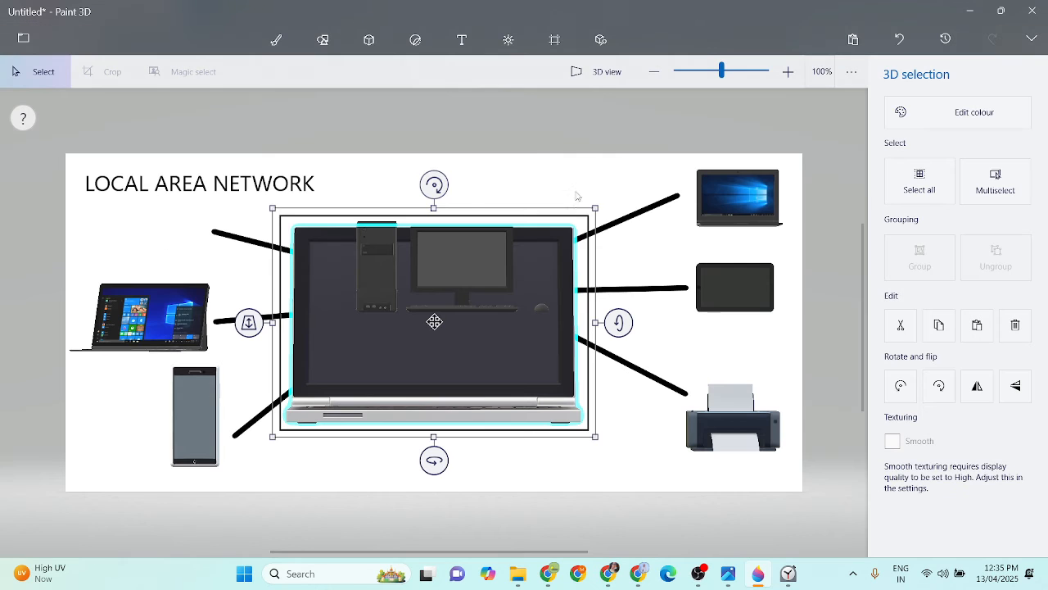
Shrink the dark-screen laptop to about a third of its size and place it at the end of the upper-left line
{"action": "left_click_drag", "start_coordinate": [597, 205], "coordinate": [403, 378]}
{"action": "left_click_drag", "start_coordinate": [358, 405], "coordinate": [192, 245]}
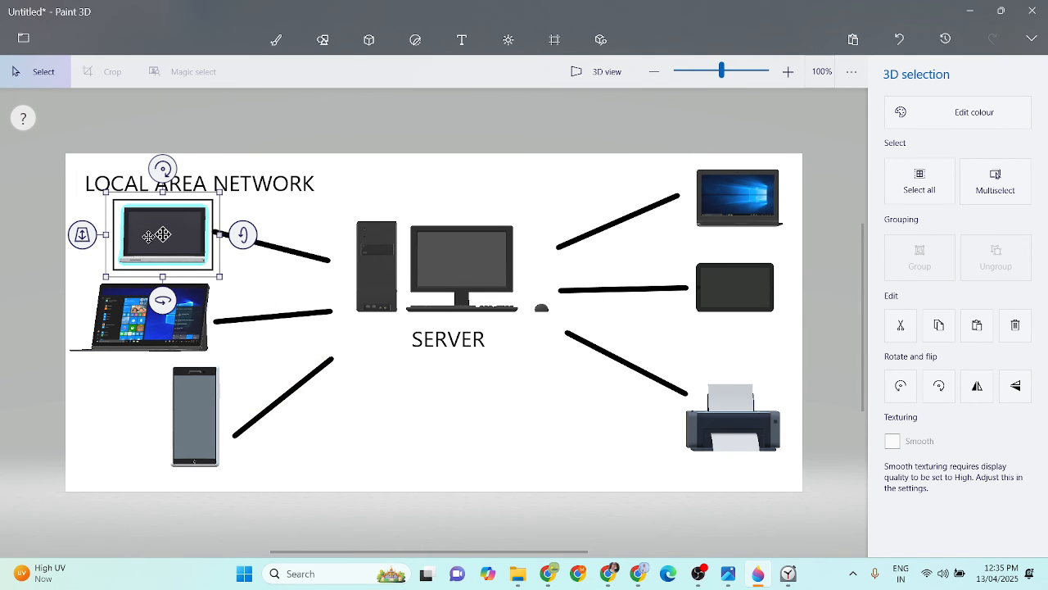
{"action": "left_click_drag", "start_coordinate": [149, 236], "coordinate": [146, 237]}
{"action": "left_click", "coordinate": [368, 261]}
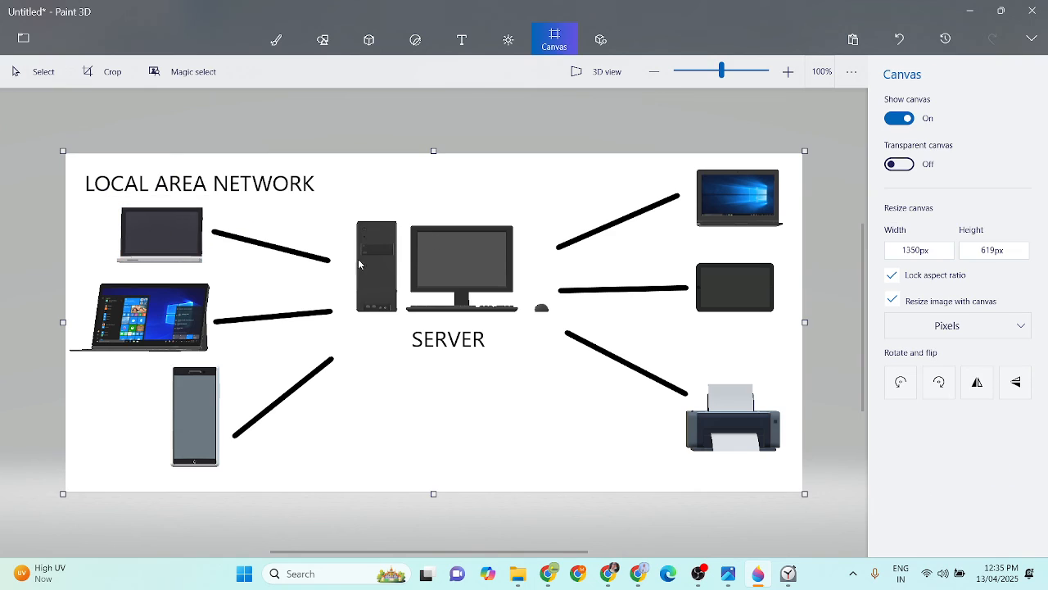